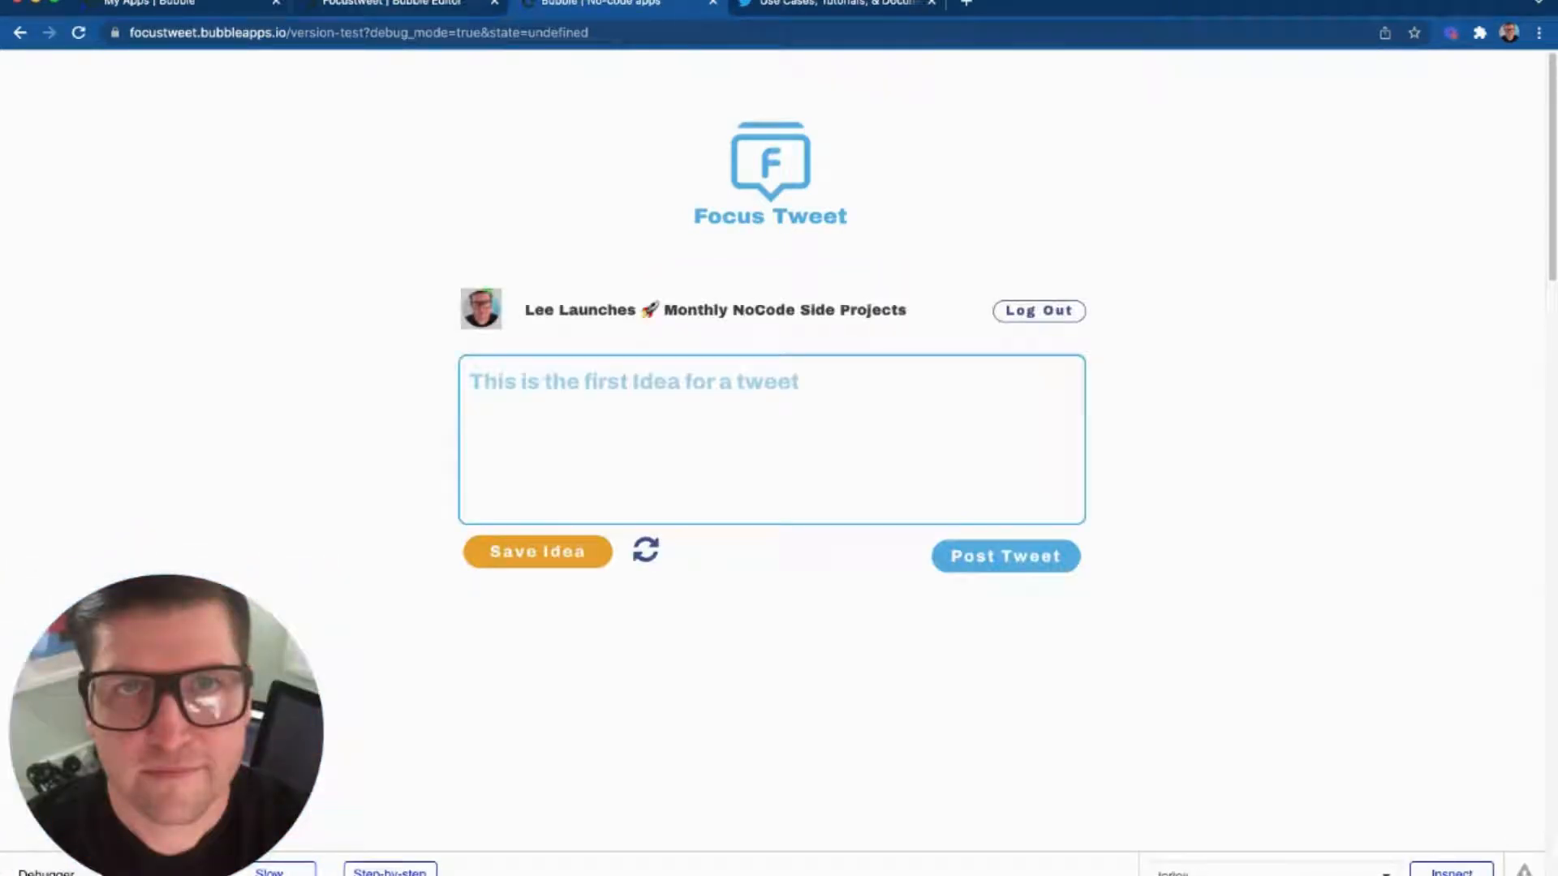
Check the Twitter plugin settings, log out of the Focus Tweet preview and start logging in with Twitter
{"action": "left_click", "coordinate": [339, 5]}
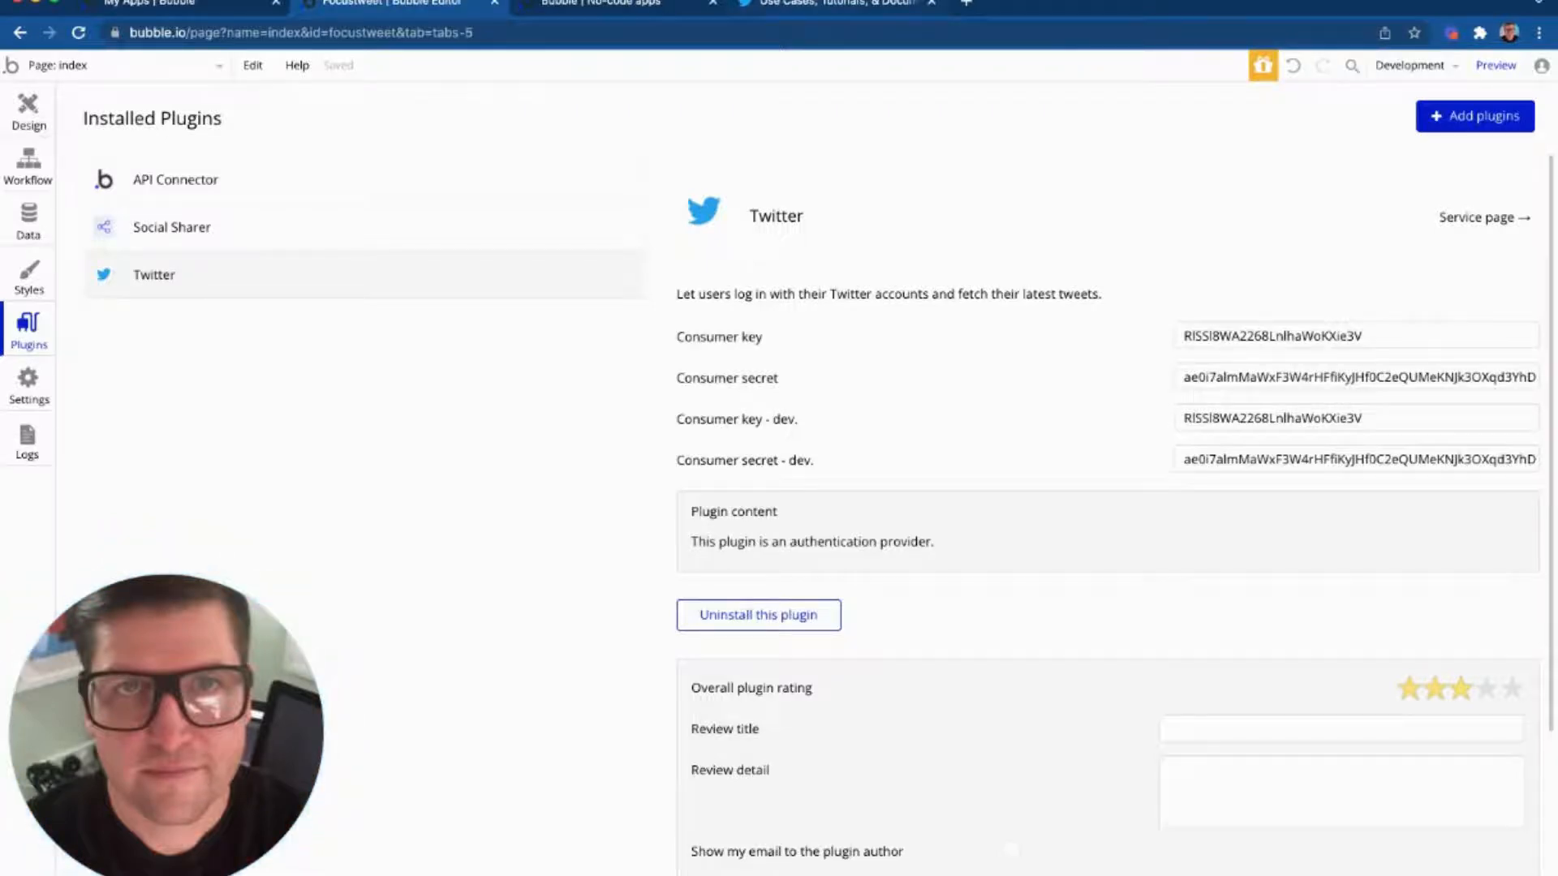
{"action": "left_click", "coordinate": [836, 3]}
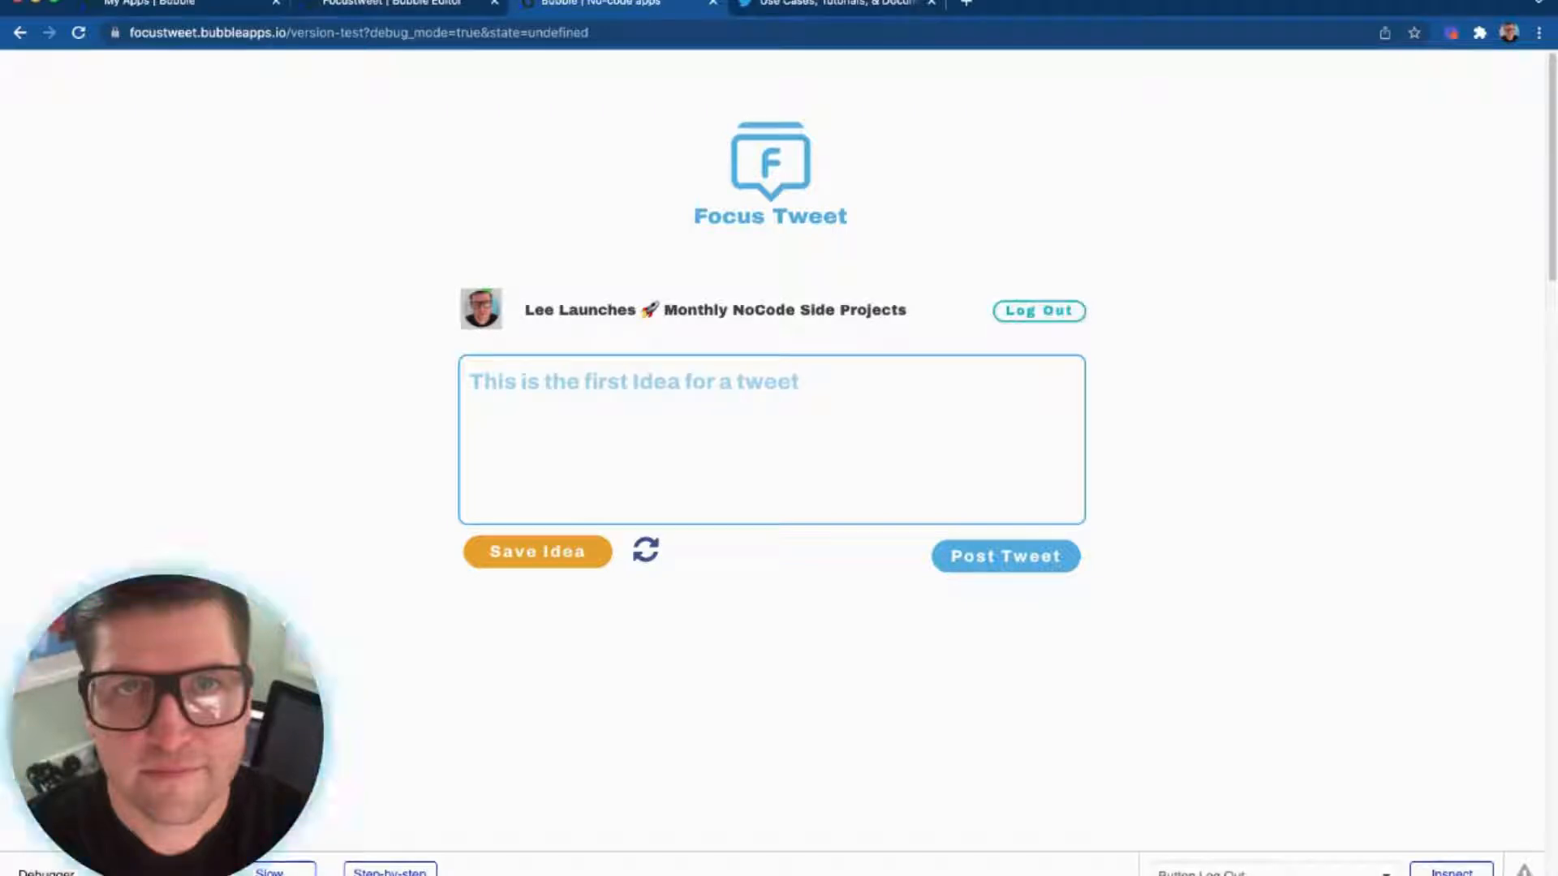
{"action": "left_click", "coordinate": [1038, 311]}
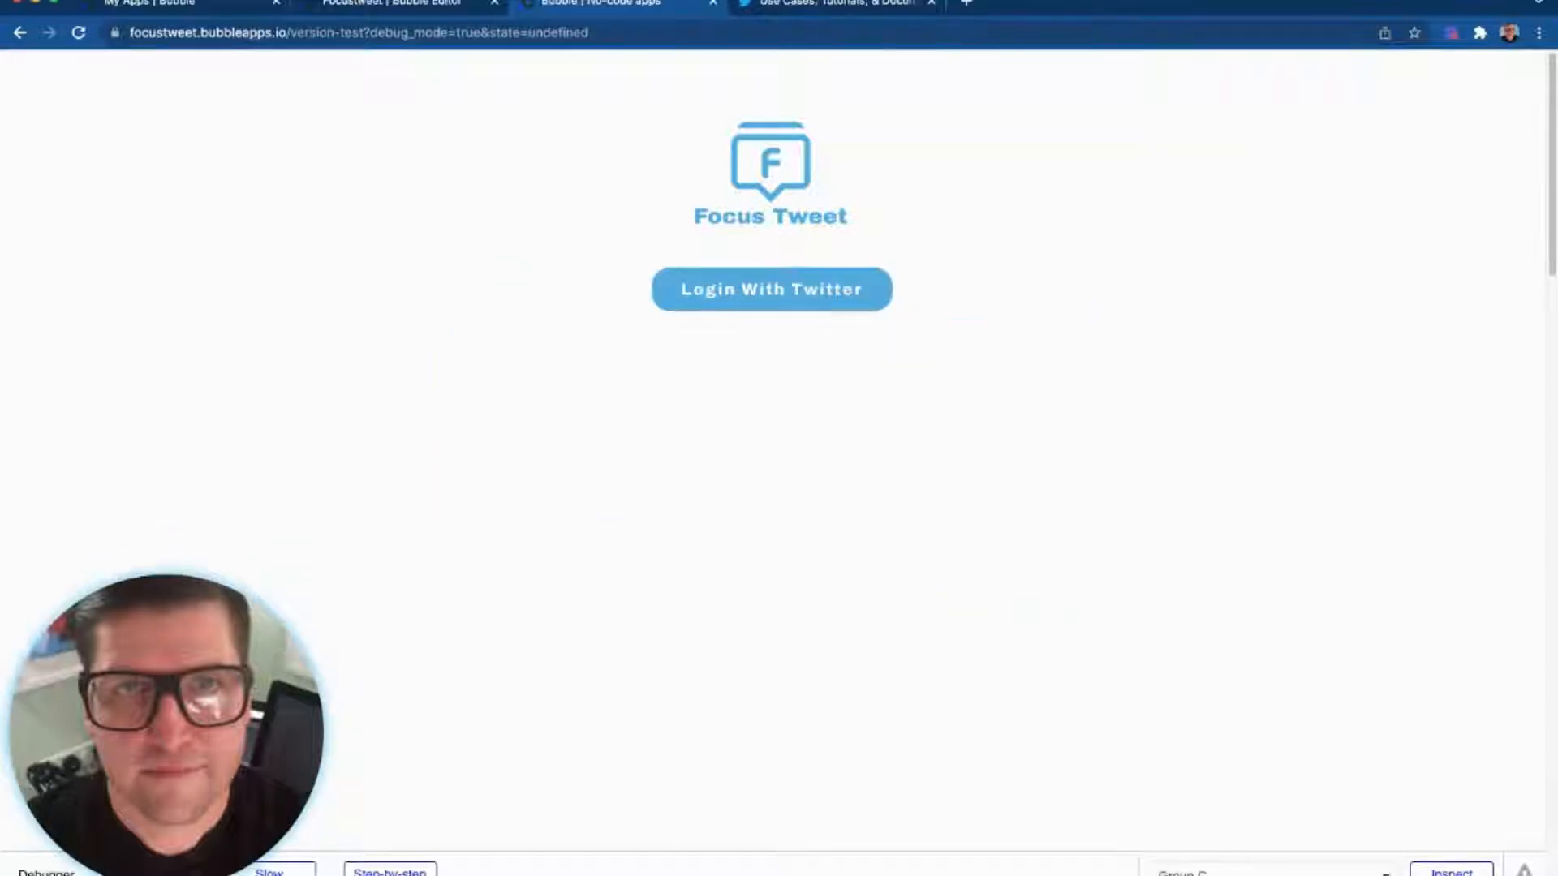
{"action": "left_click", "coordinate": [772, 289]}
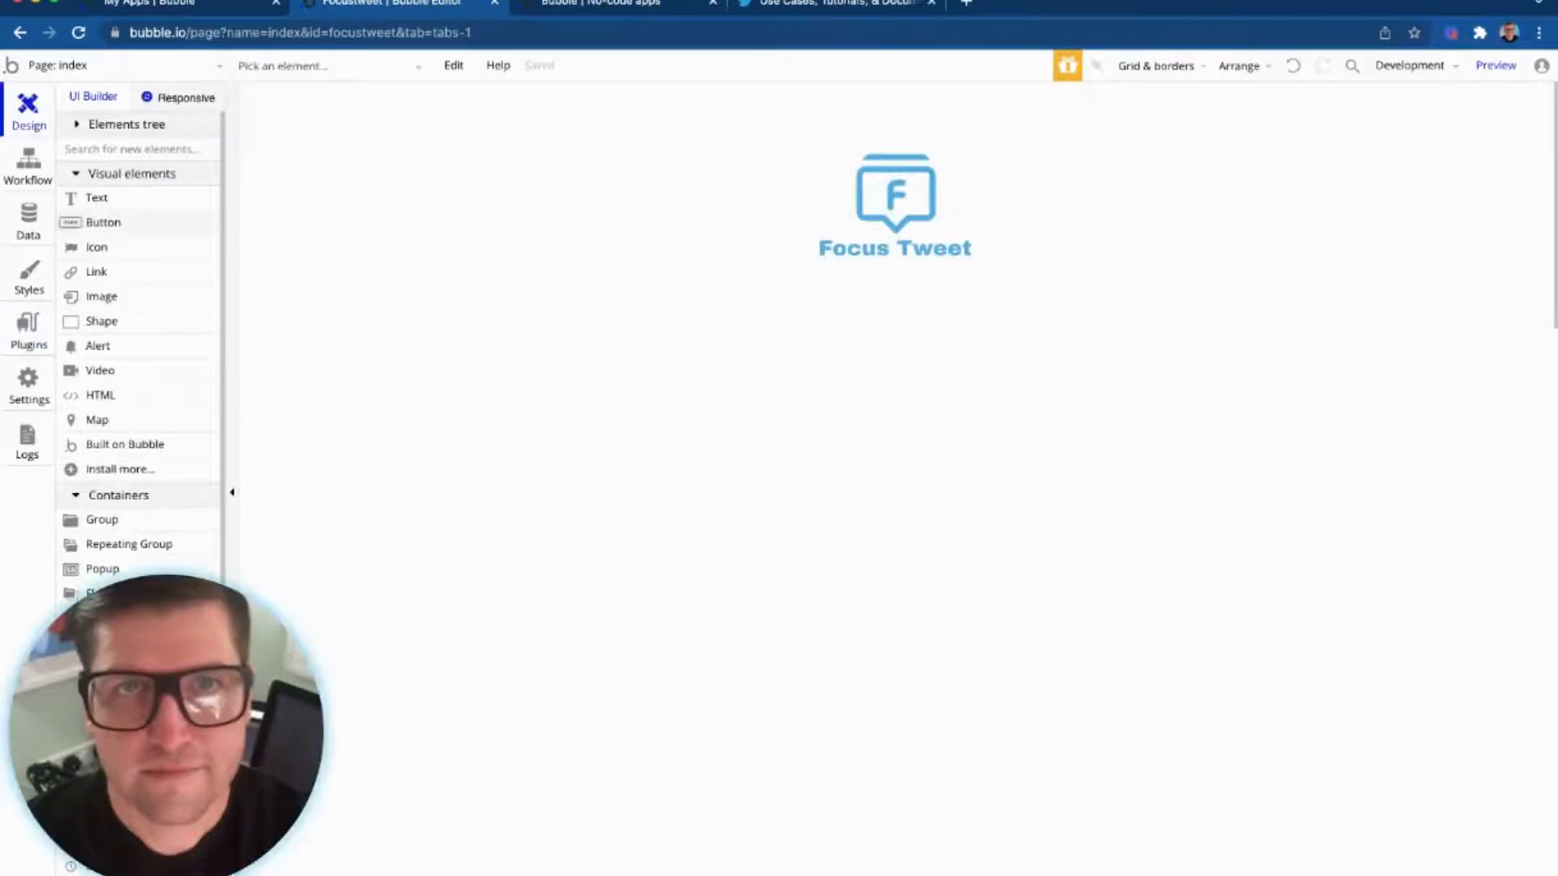
Reveal the hidden Twitter login box on the index page and inspect the workflow of its Login With Twitter button
{"action": "left_click", "coordinate": [127, 125]}
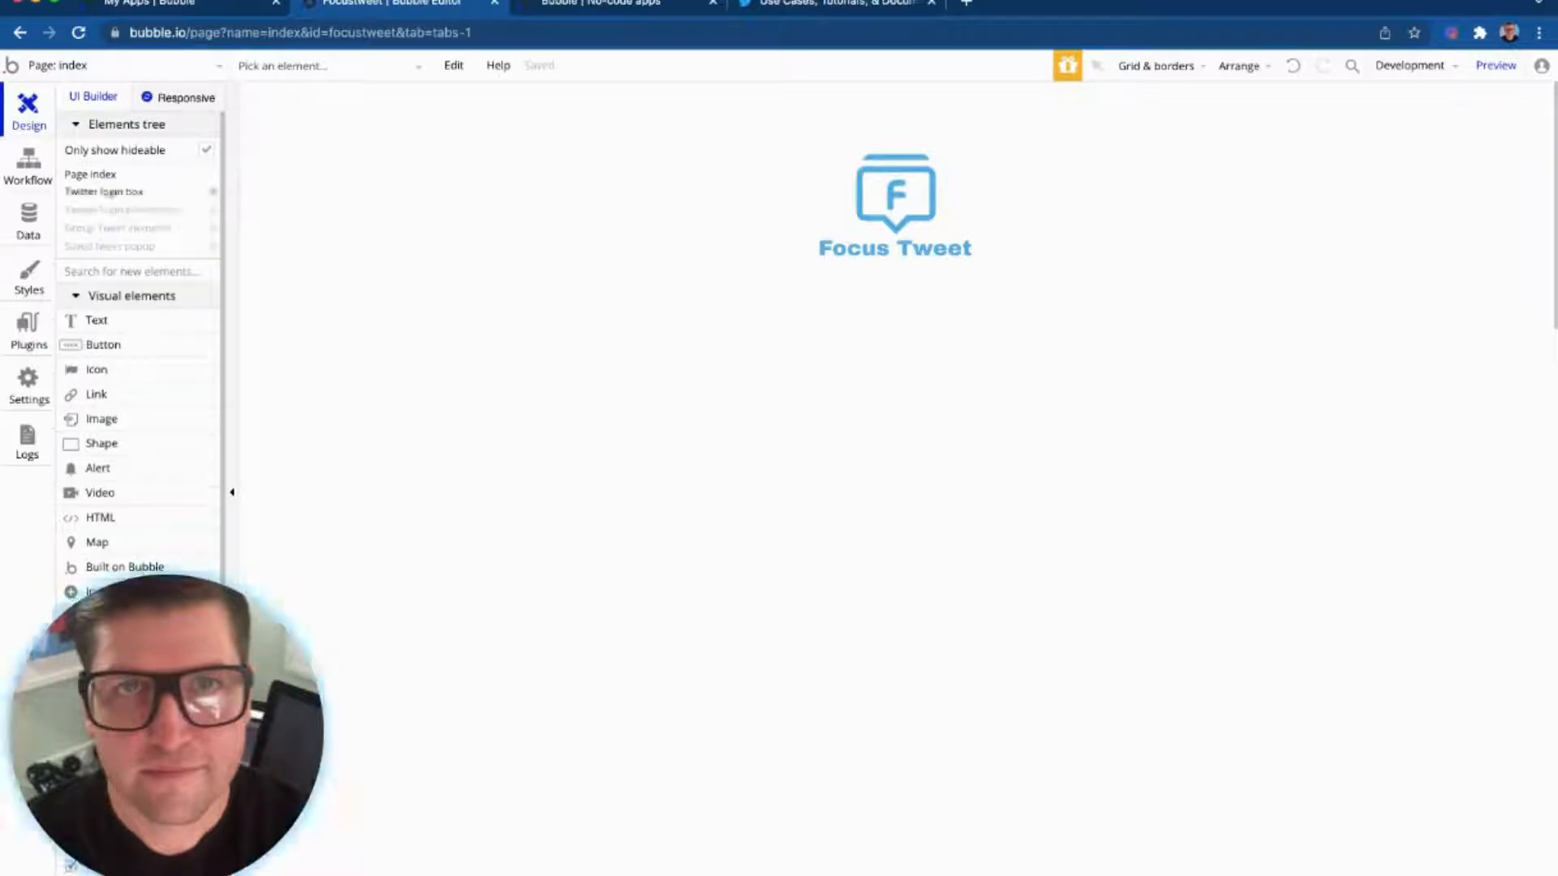
{"action": "left_click", "coordinate": [213, 210]}
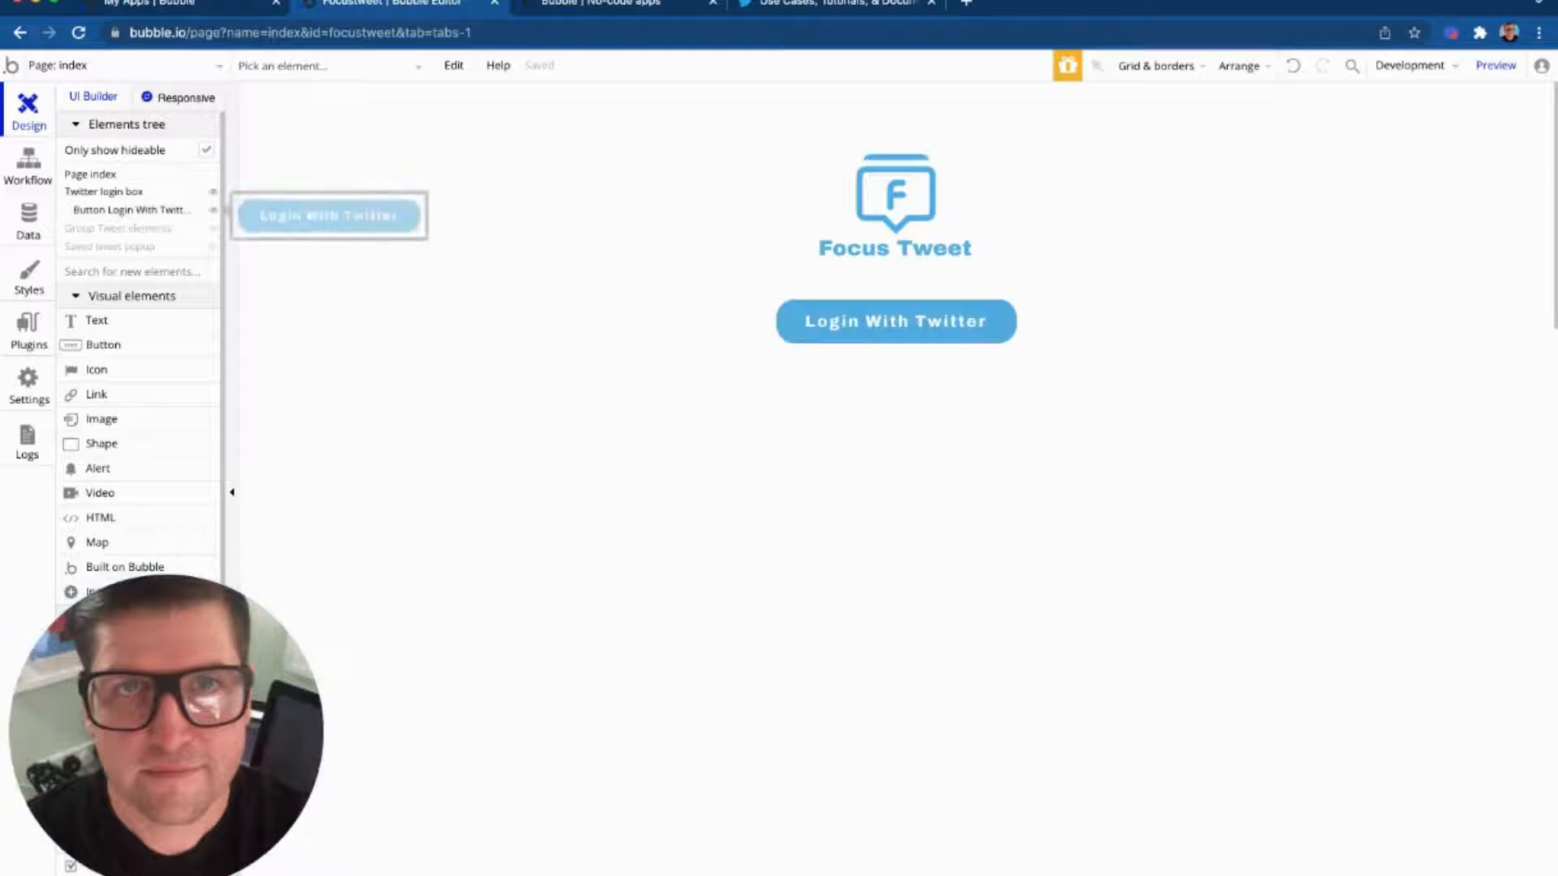
{"action": "left_click", "coordinate": [854, 324]}
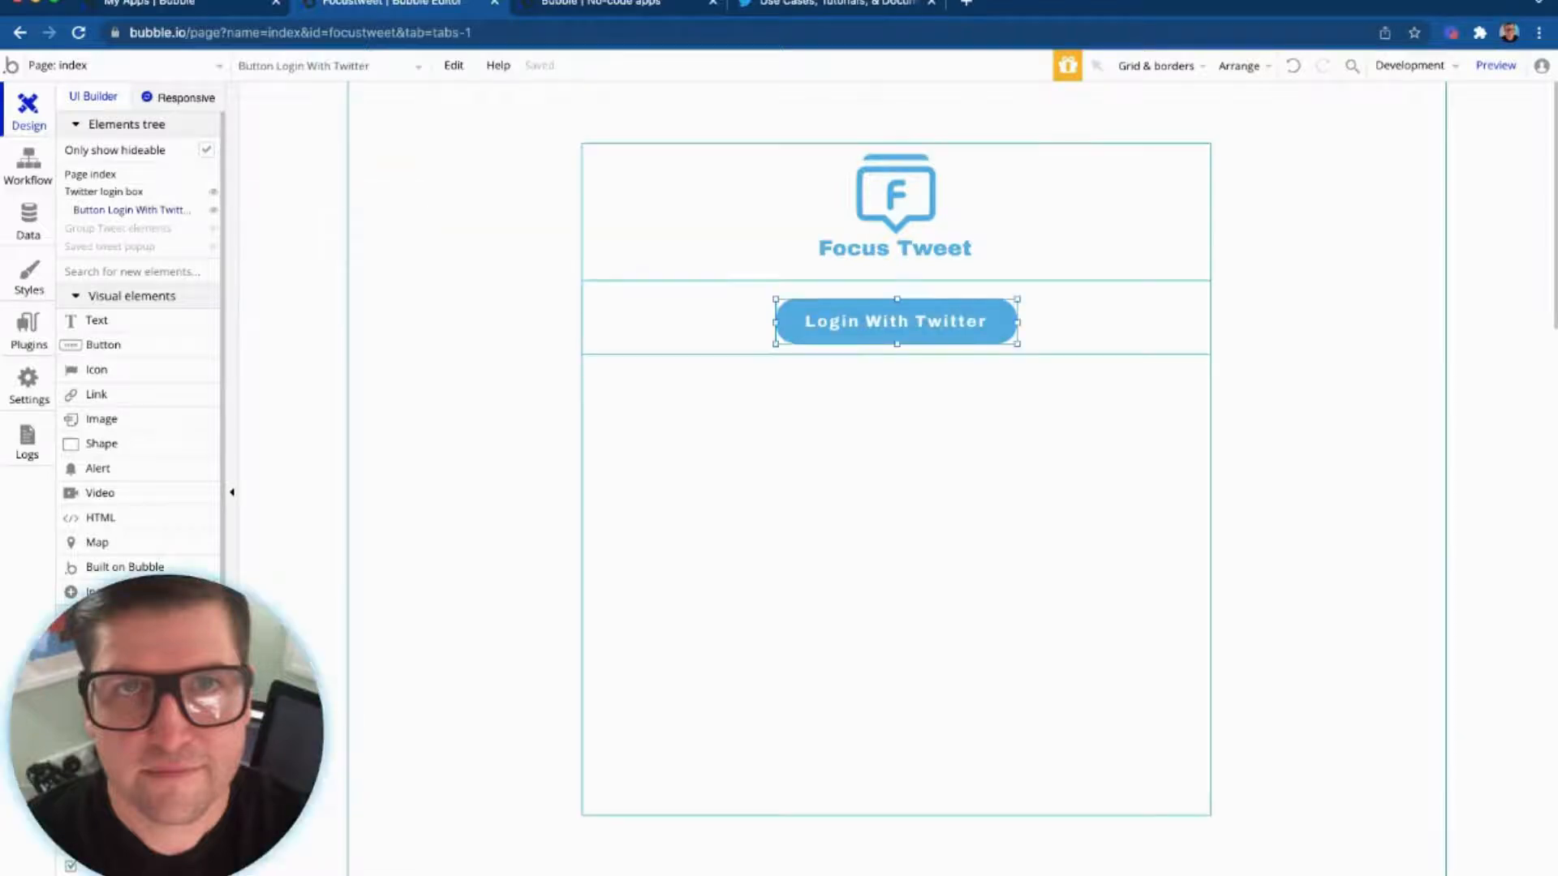
{"action": "right_click", "coordinate": [854, 324]}
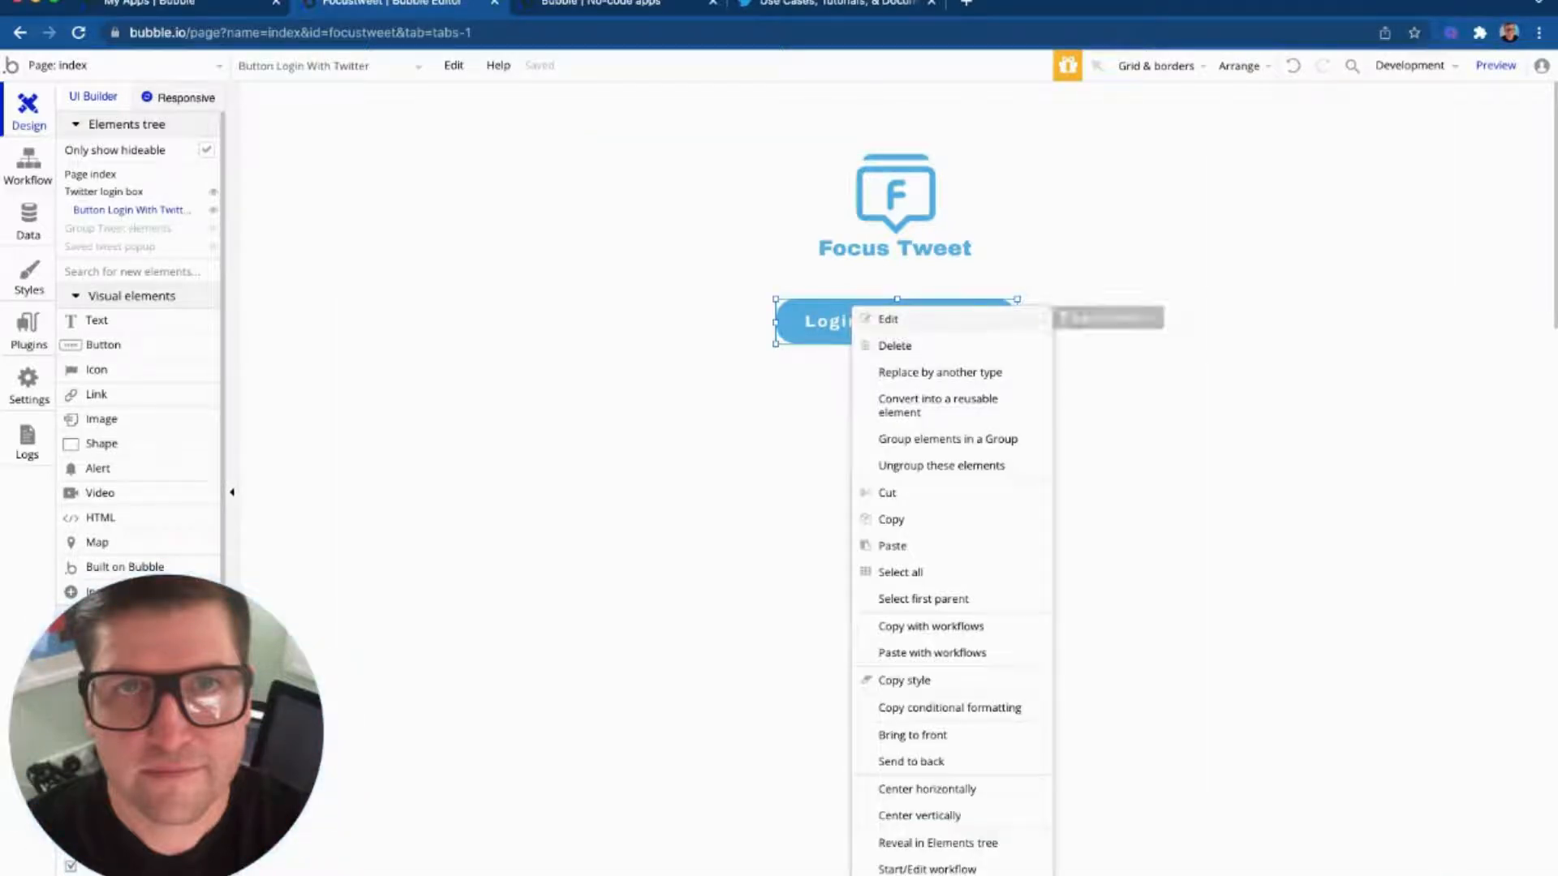
{"action": "left_click", "coordinate": [927, 869]}
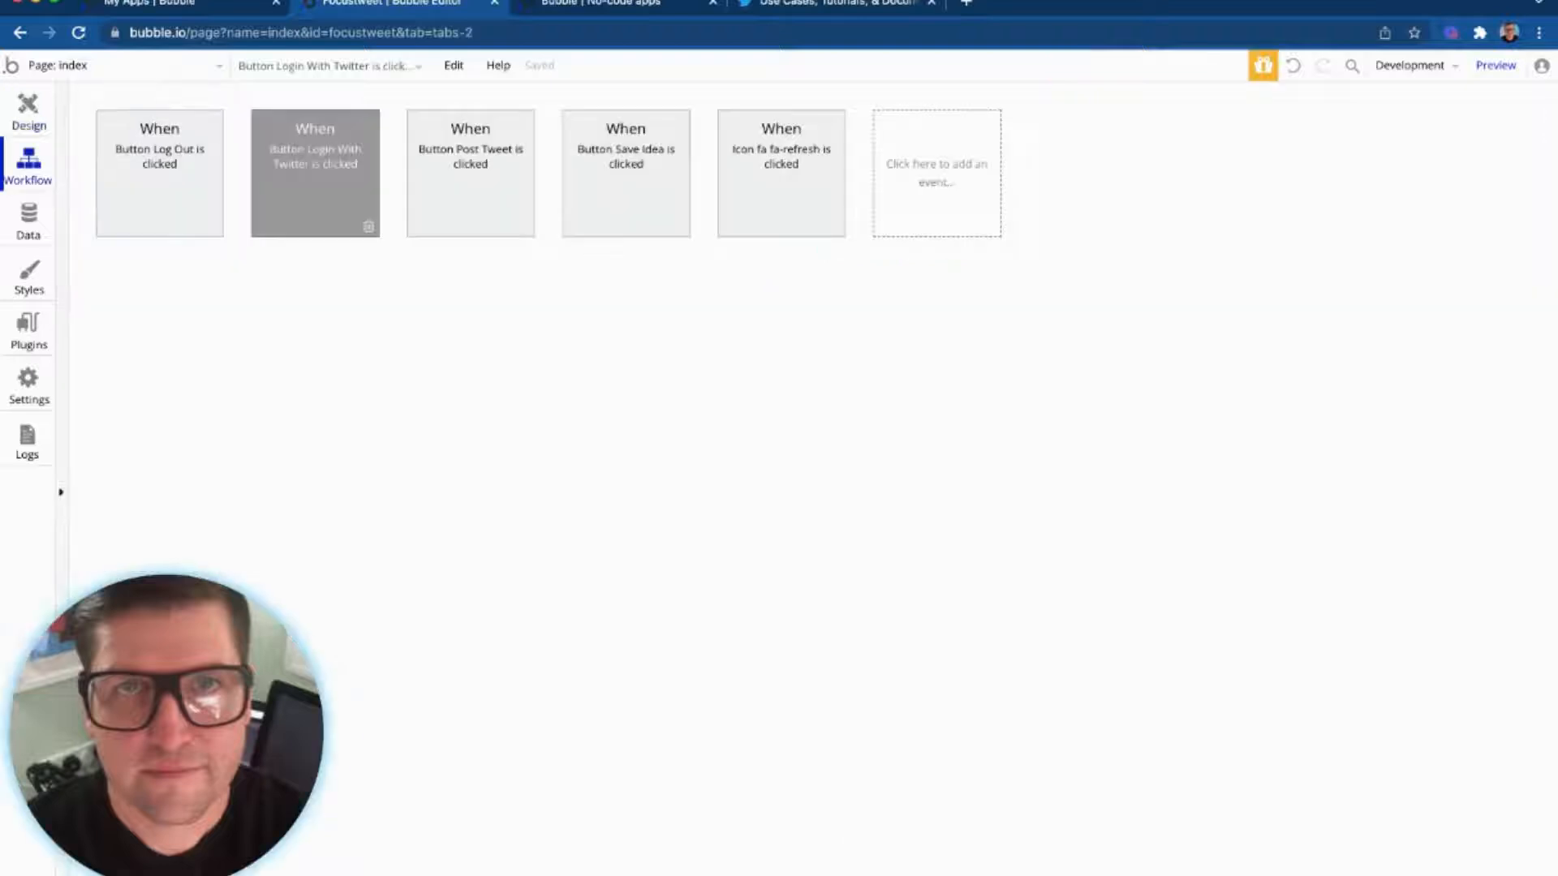
{"action": "left_click", "coordinate": [188, 297]}
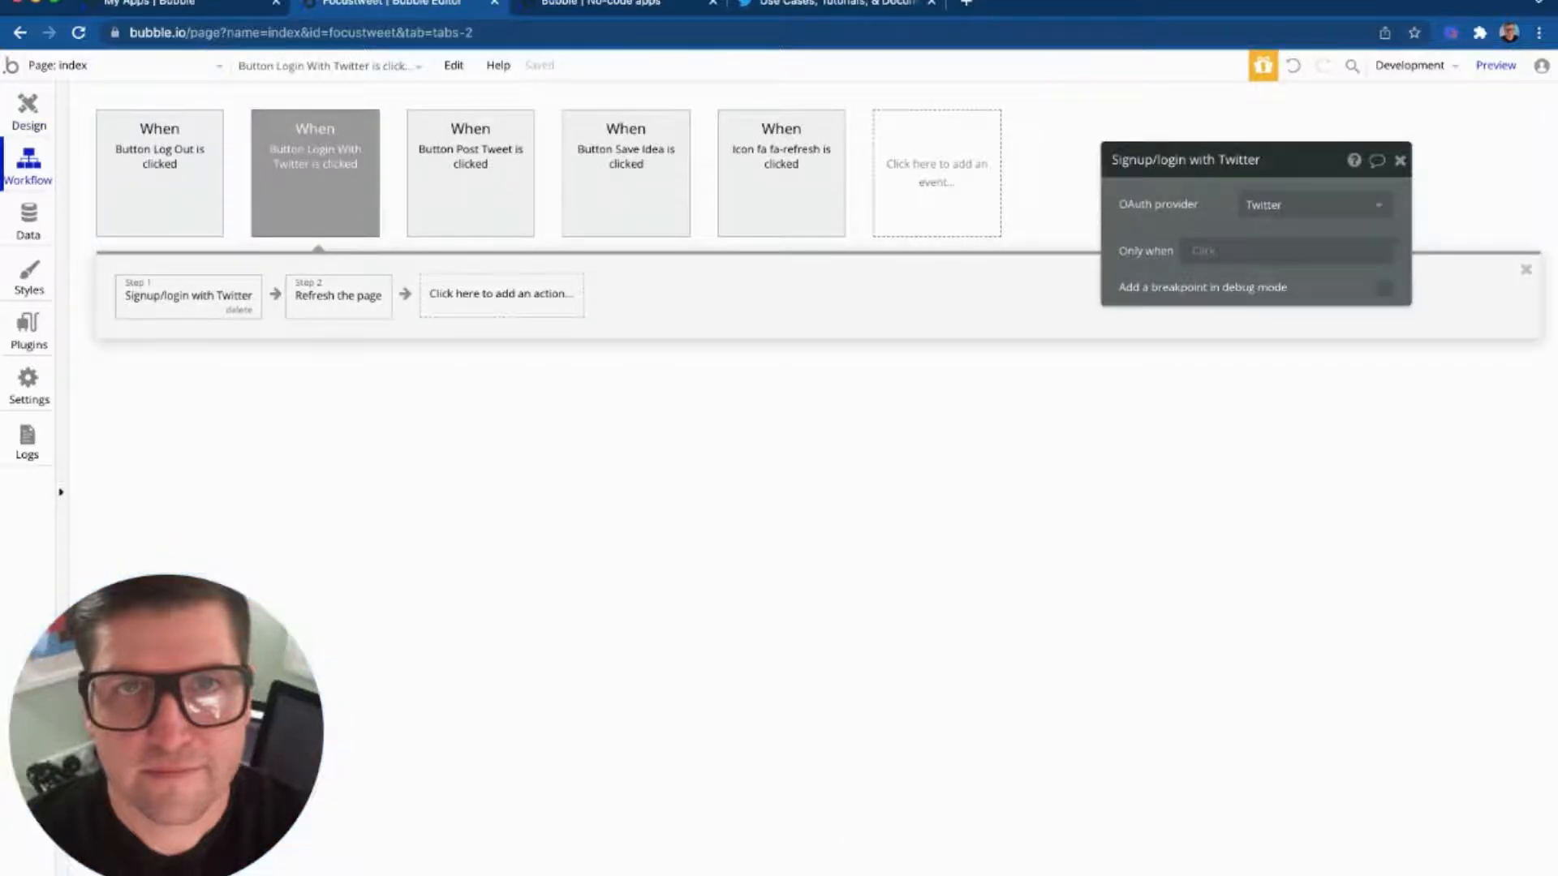
{"action": "left_click", "coordinate": [500, 293]}
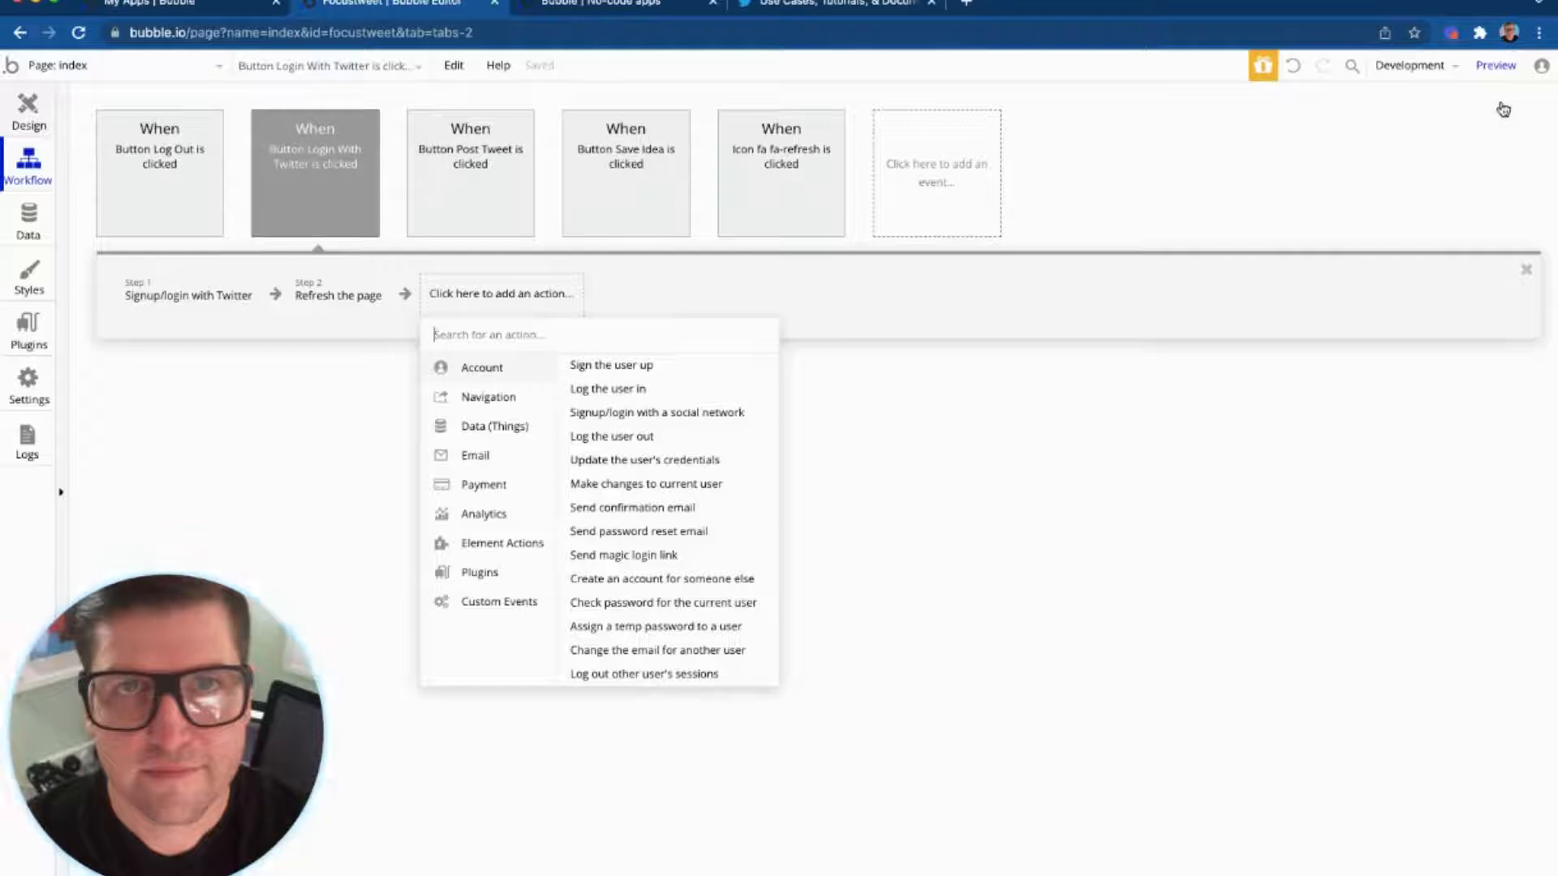
{"action": "left_click", "coordinate": [1504, 108]}
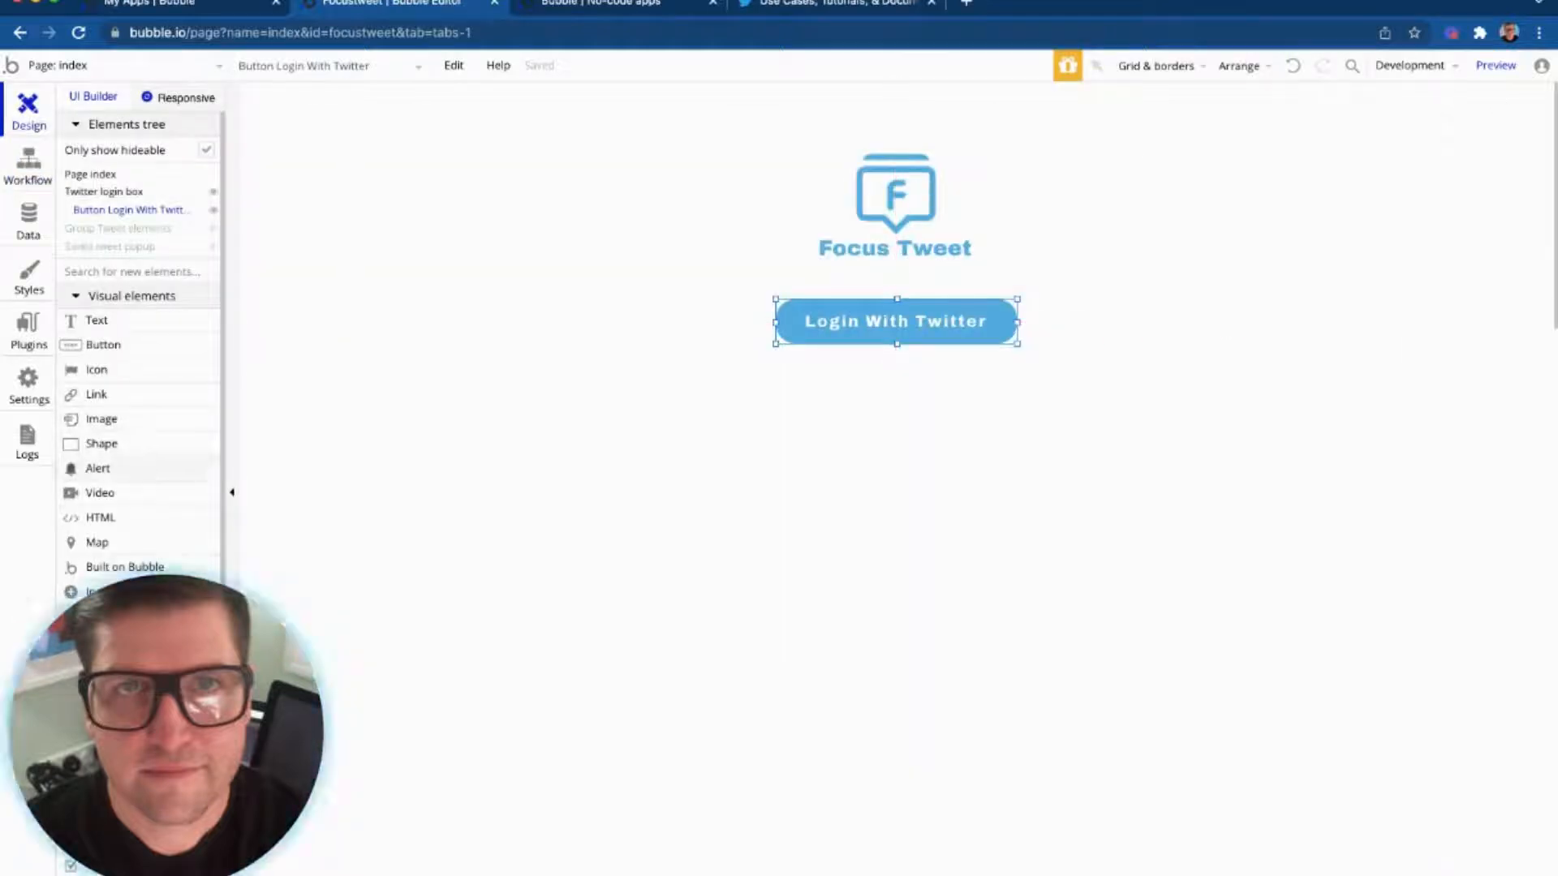
Add a popup about 643 wide and 361 high to the index page
{"action": "scroll", "coordinate": [138, 365], "scroll_direction": "down", "scroll_amount": 5}
{"action": "scroll", "coordinate": [138, 365], "scroll_direction": "down", "scroll_amount": 1}
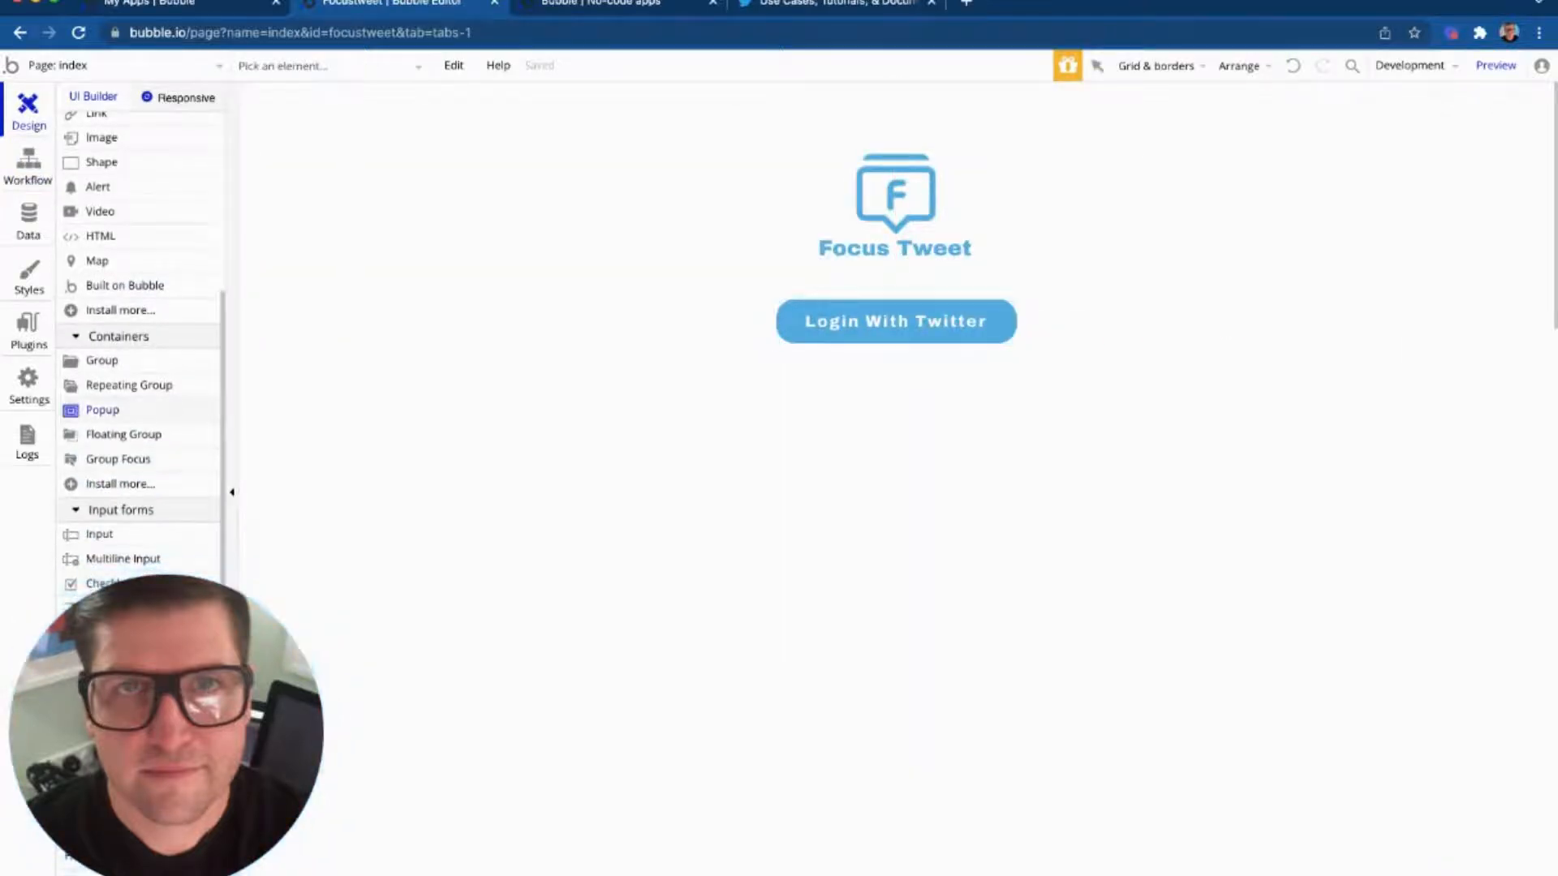
{"action": "left_click", "coordinate": [102, 410]}
{"action": "left_click_drag", "start_coordinate": [599, 175], "coordinate": [1193, 511]}
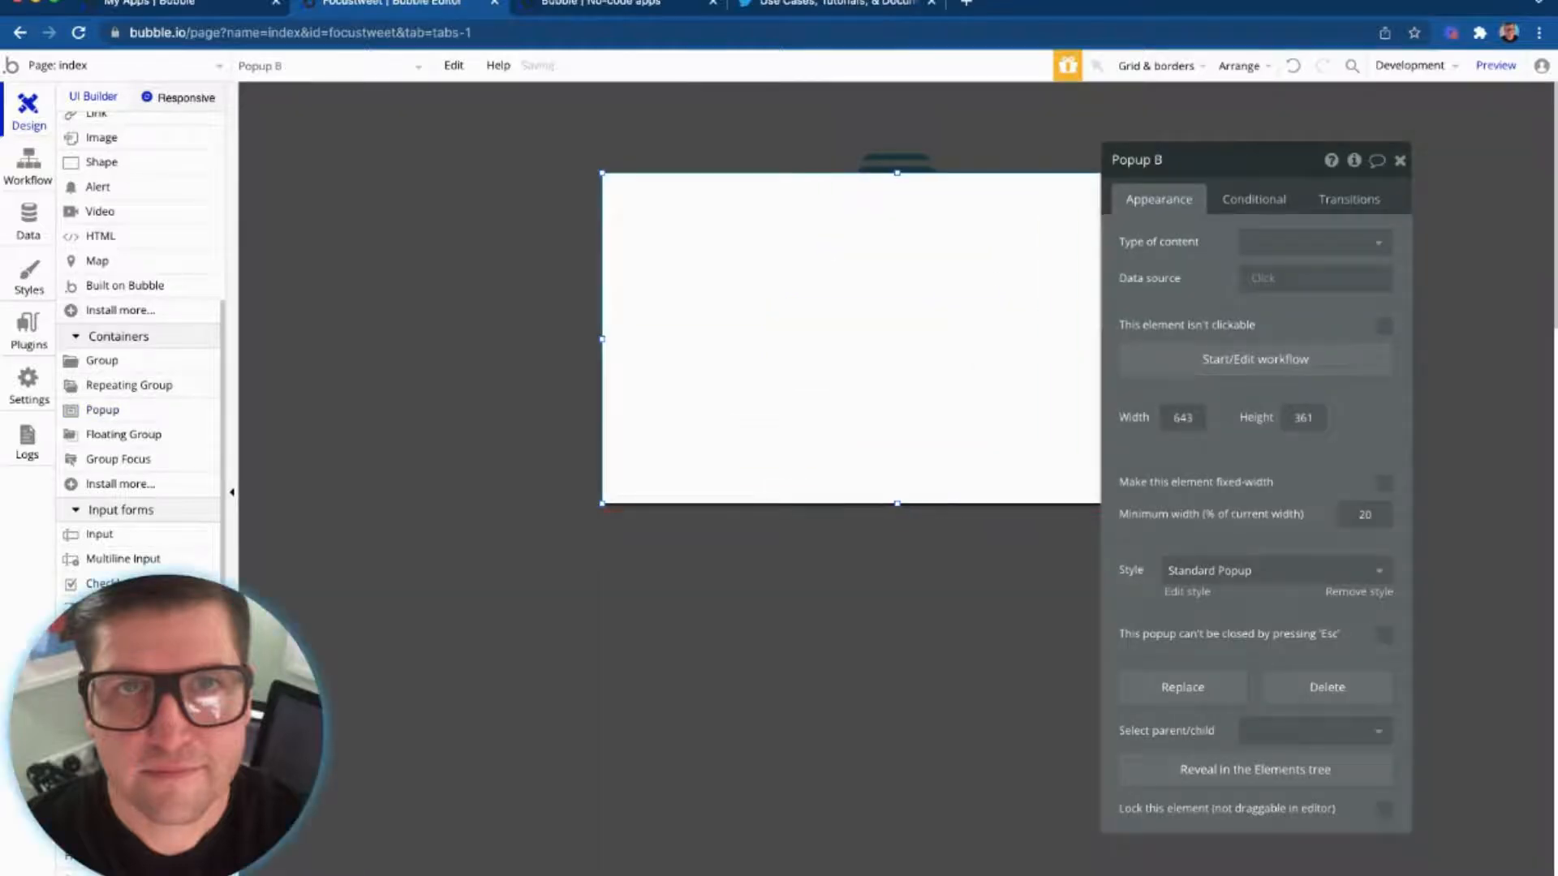
Add an input about 305 by 46 with placeholder "Enter your email" to the popup, and prevent the popup from being closed with Esc
{"action": "scroll", "coordinate": [122, 438], "scroll_direction": "down", "scroll_amount": 3}
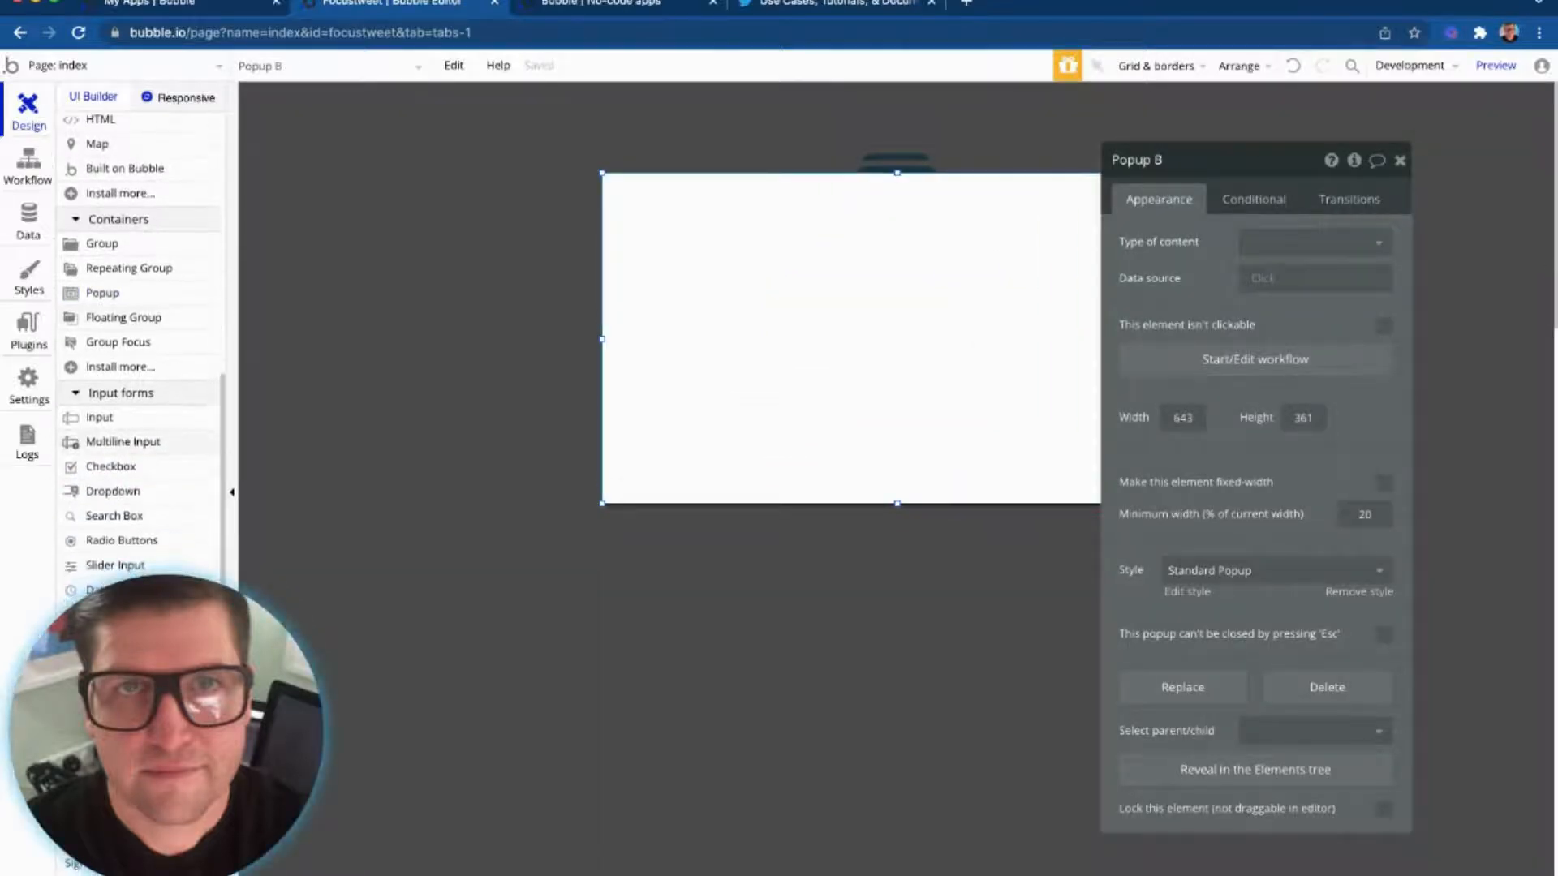
{"action": "scroll", "coordinate": [122, 398], "scroll_direction": "down", "scroll_amount": 1}
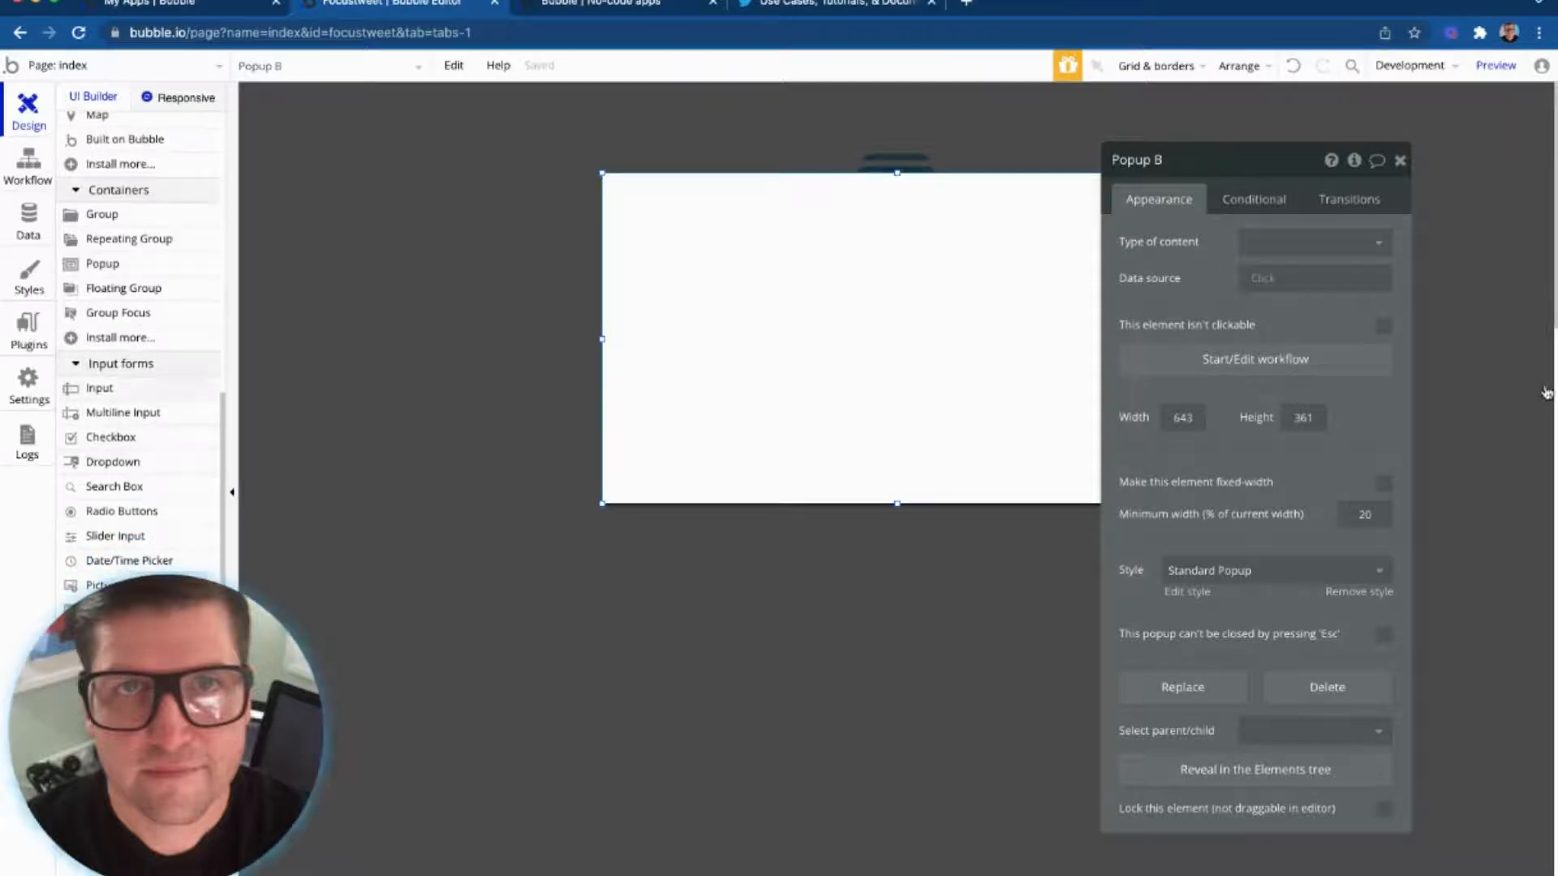
{"action": "left_click", "coordinate": [100, 388]}
{"action": "left_click_drag", "start_coordinate": [749, 278], "coordinate": [1029, 321]}
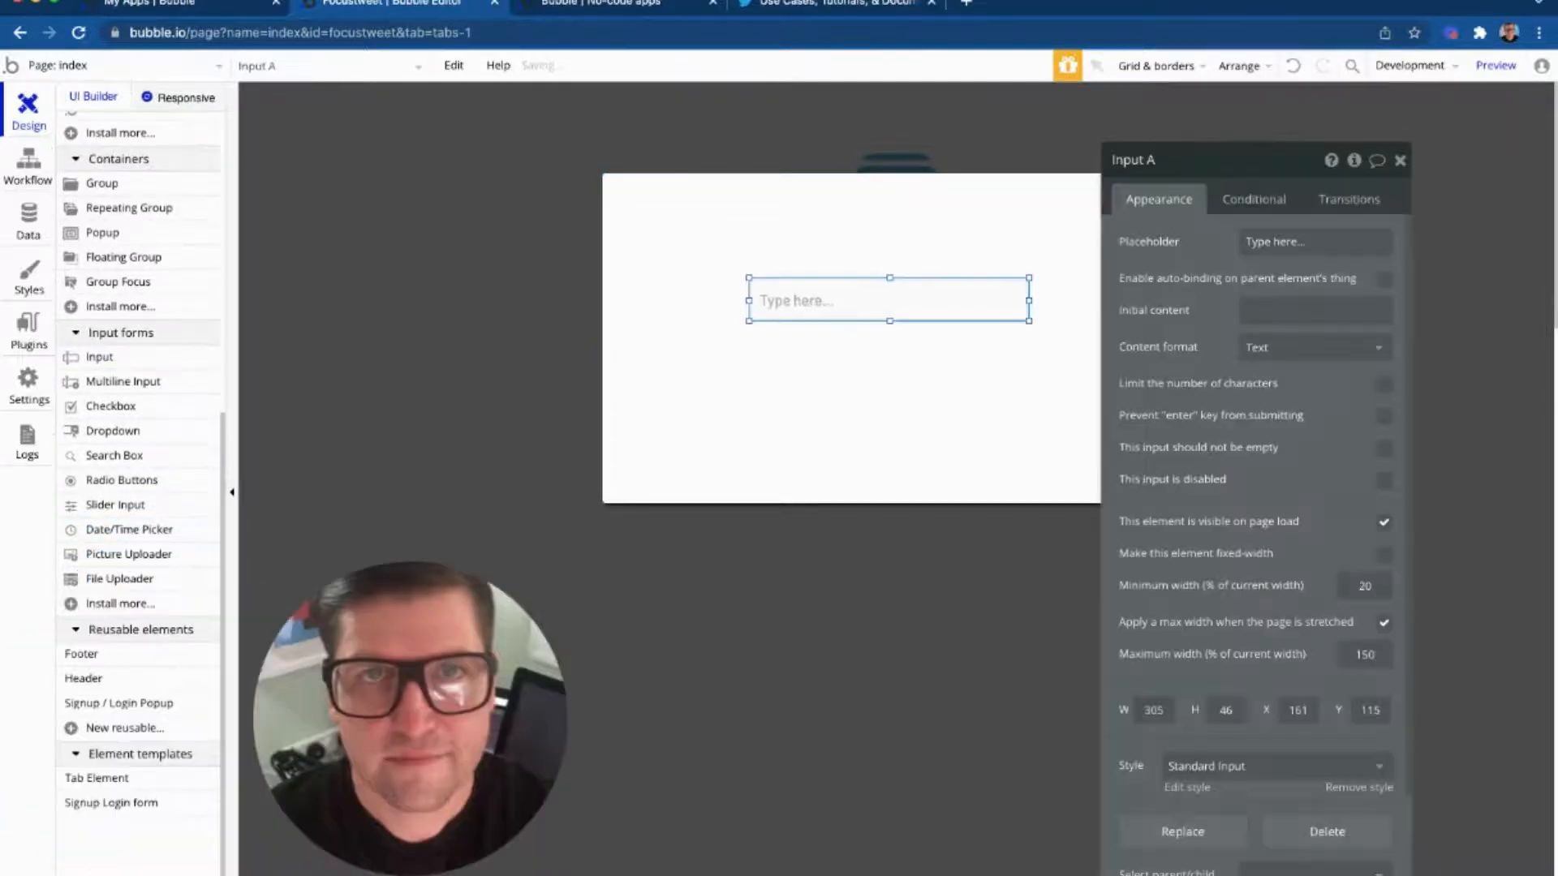
{"action": "triple_click", "coordinate": [1276, 242]}
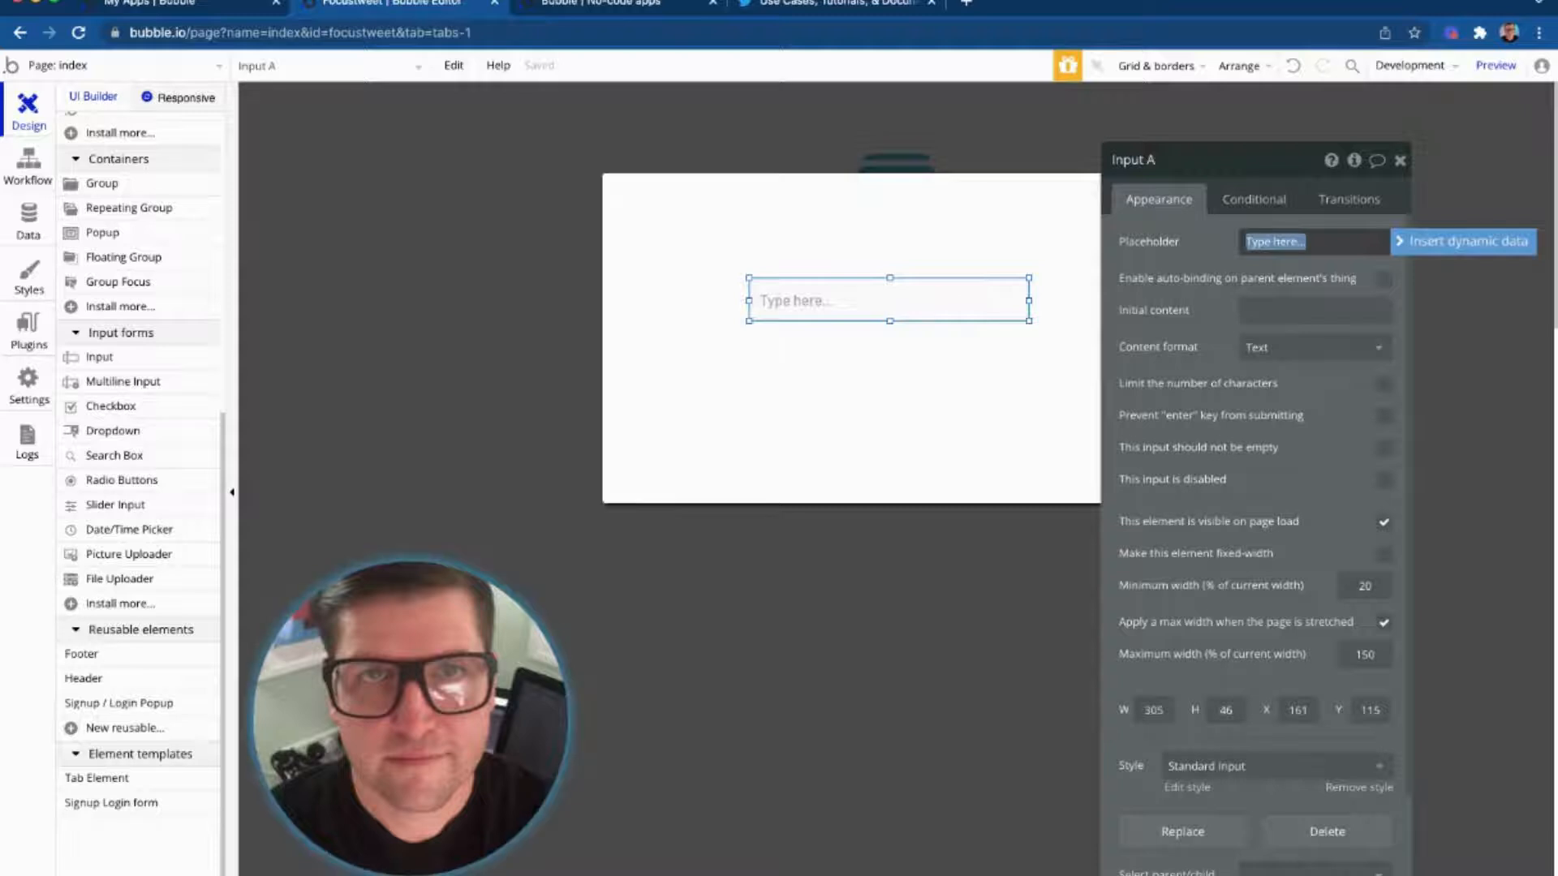
{"action": "key", "text": "BackSpace"}
{"action": "type", "text": "Ente"}
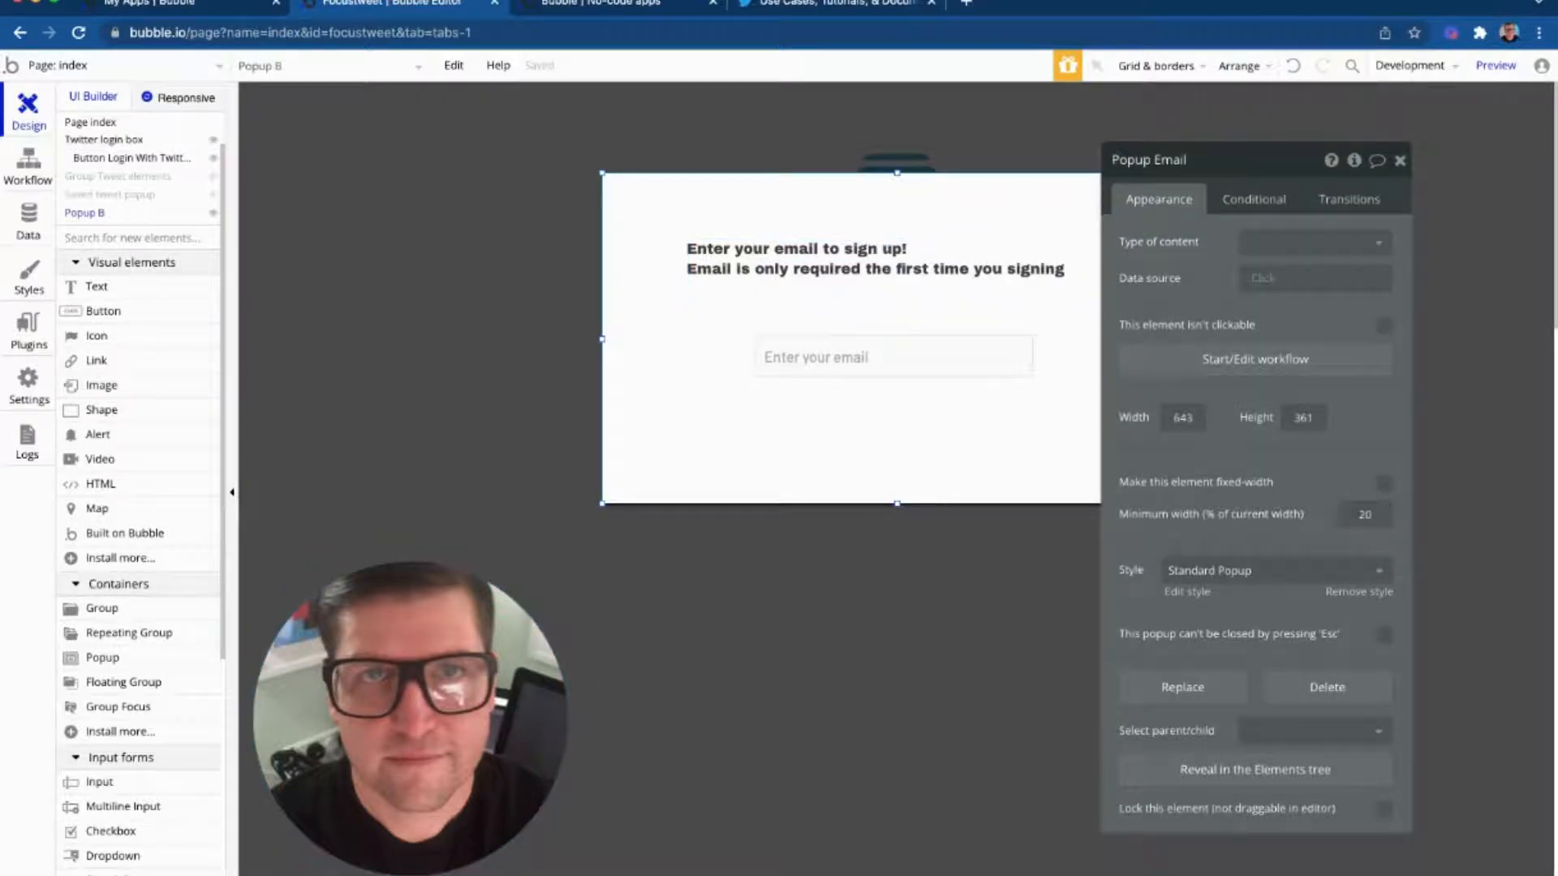
{"action": "left_click", "coordinate": [1384, 634]}
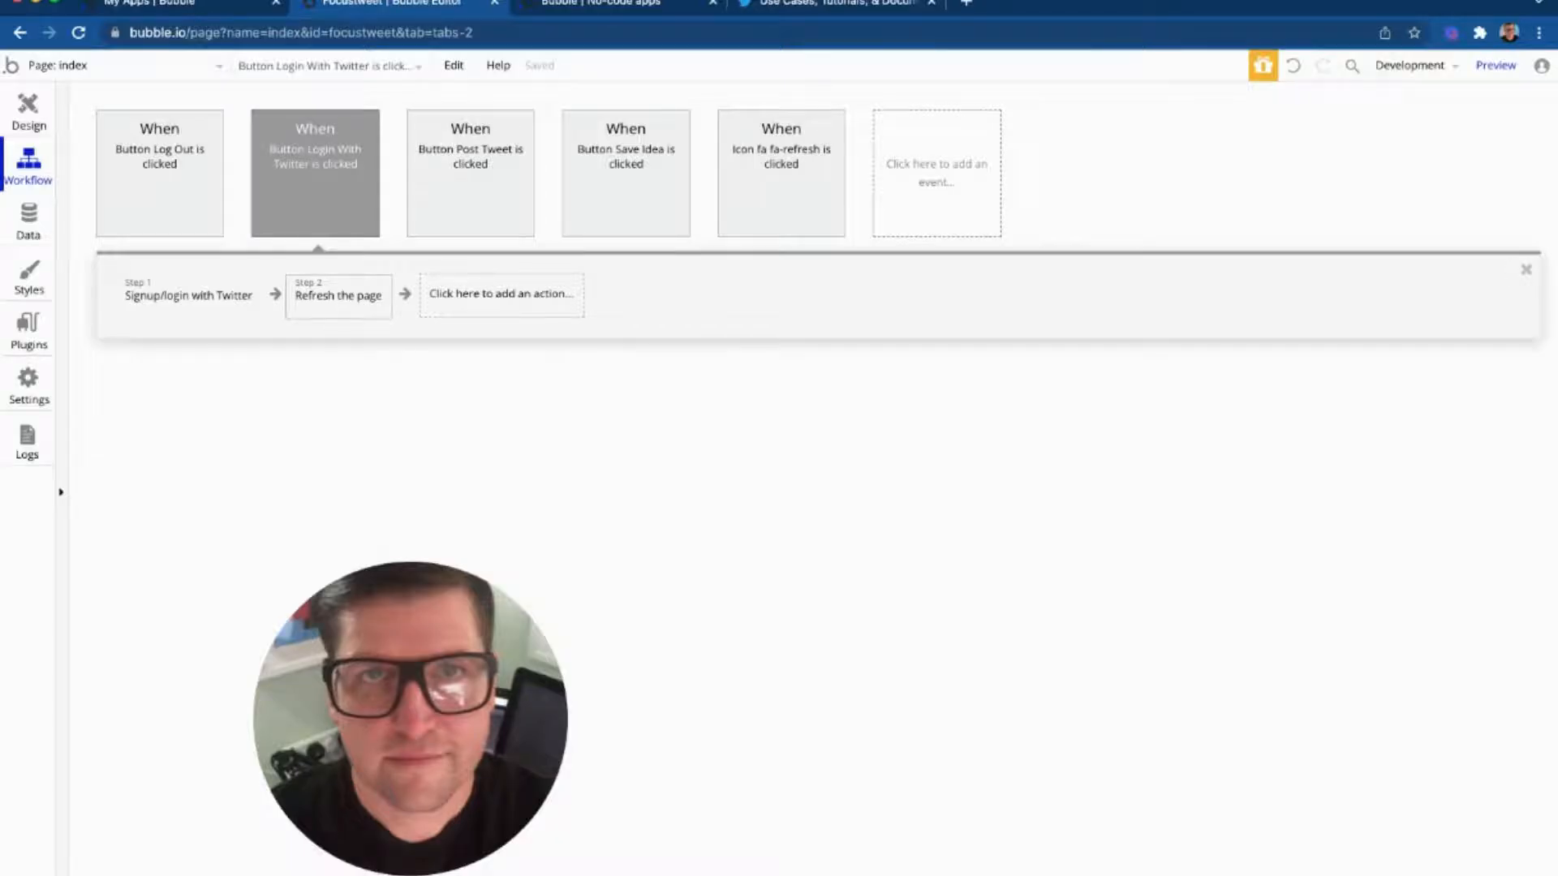
Add a Show action for Popup Email after the page refresh in the Login With Twitter workflow
{"action": "left_click", "coordinate": [501, 294]}
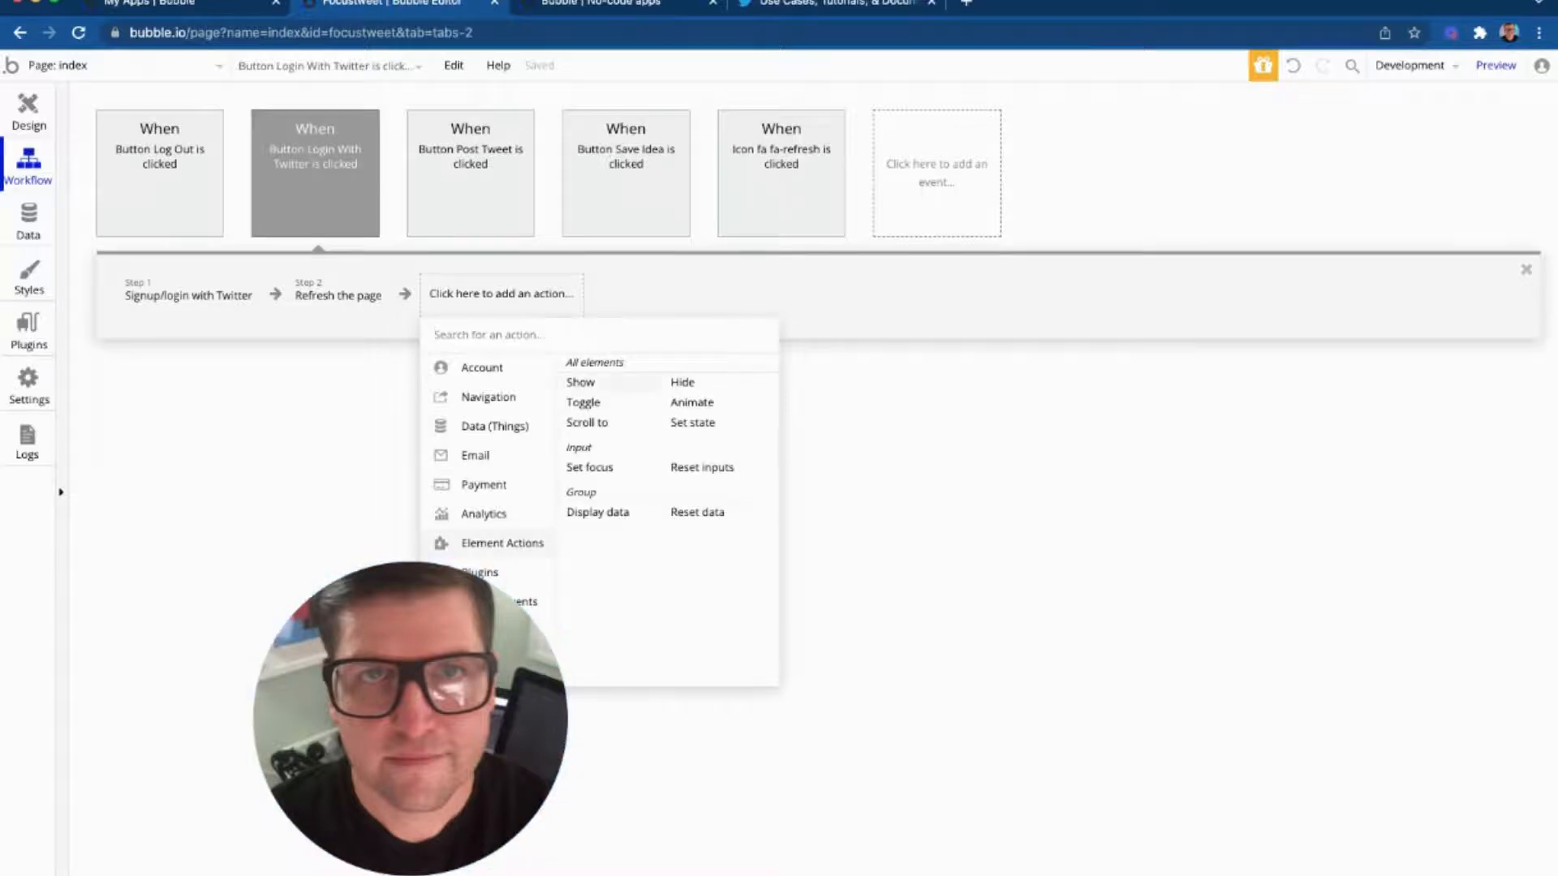
{"action": "left_click", "coordinate": [580, 382]}
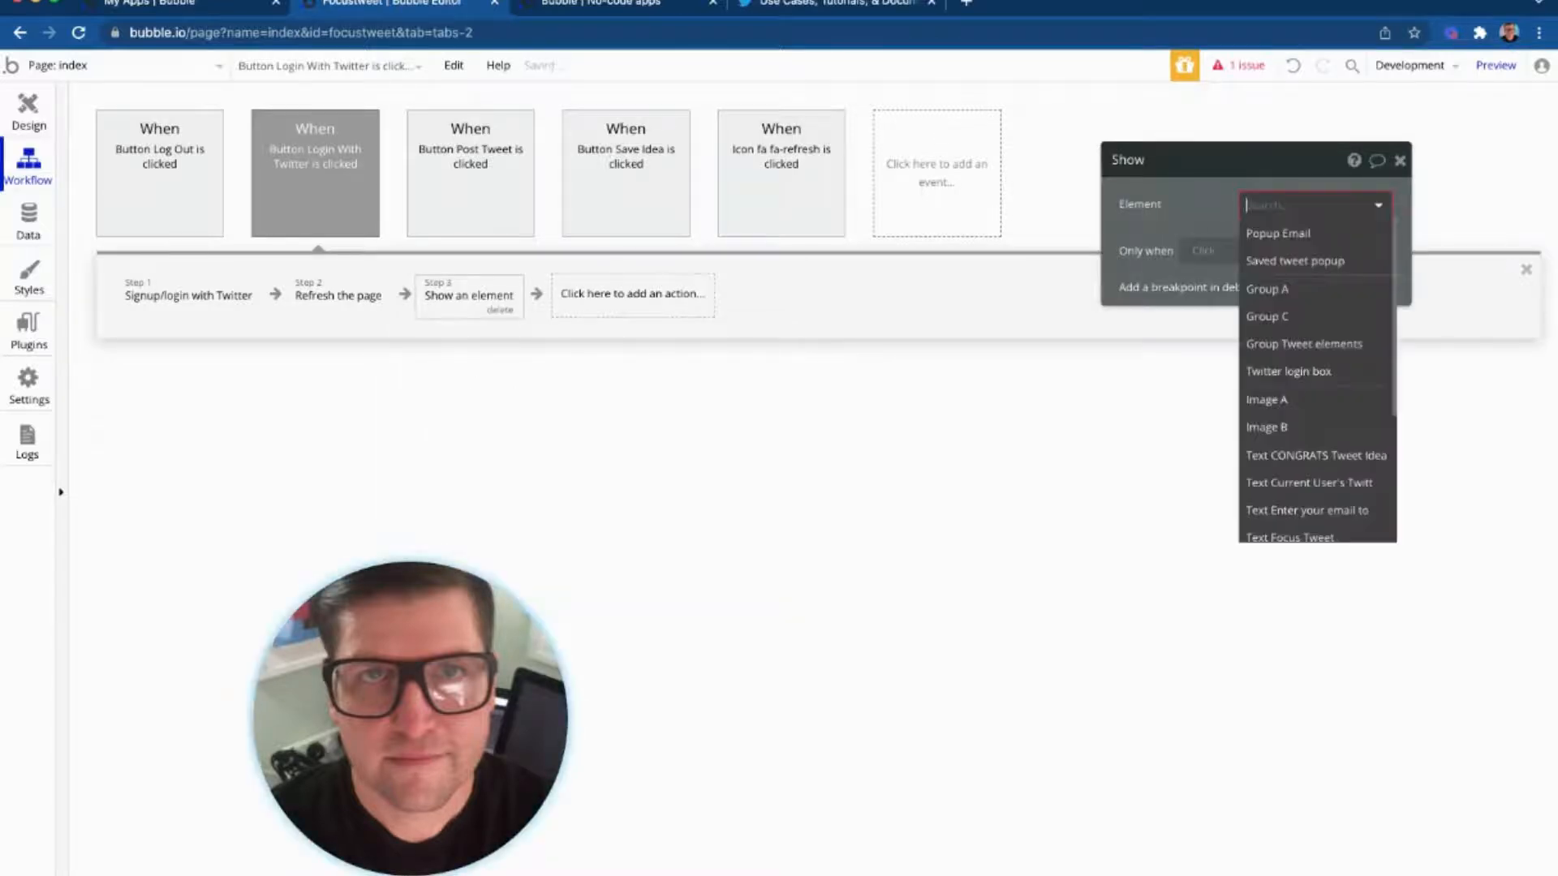
{"action": "left_click", "coordinate": [1298, 234]}
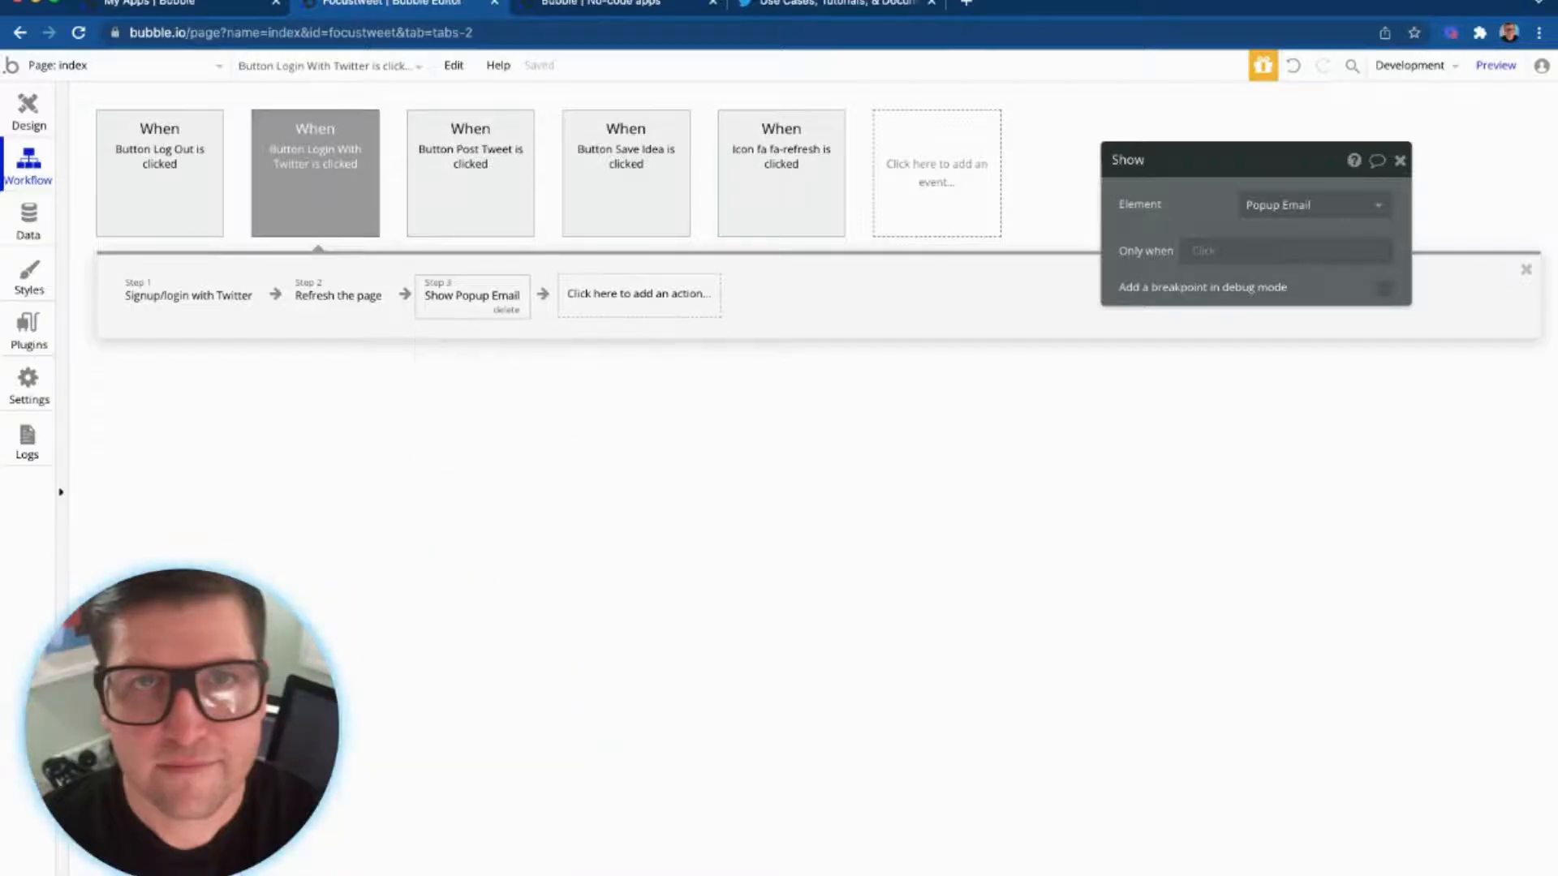
{"action": "mouse_move", "coordinate": [472, 296]}
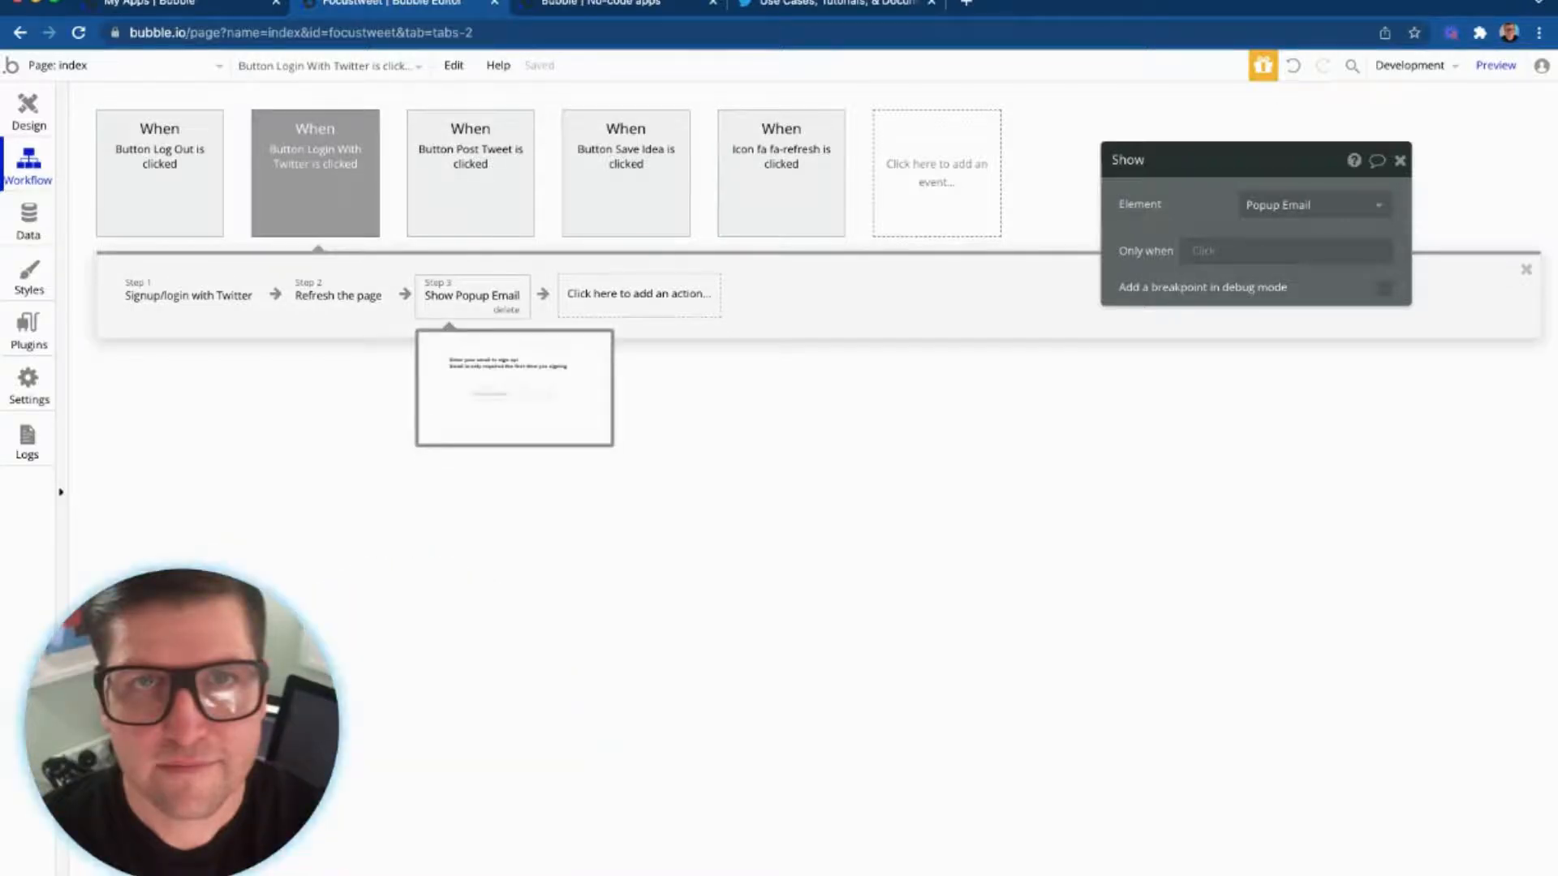
{"action": "left_click", "coordinate": [1285, 252]}
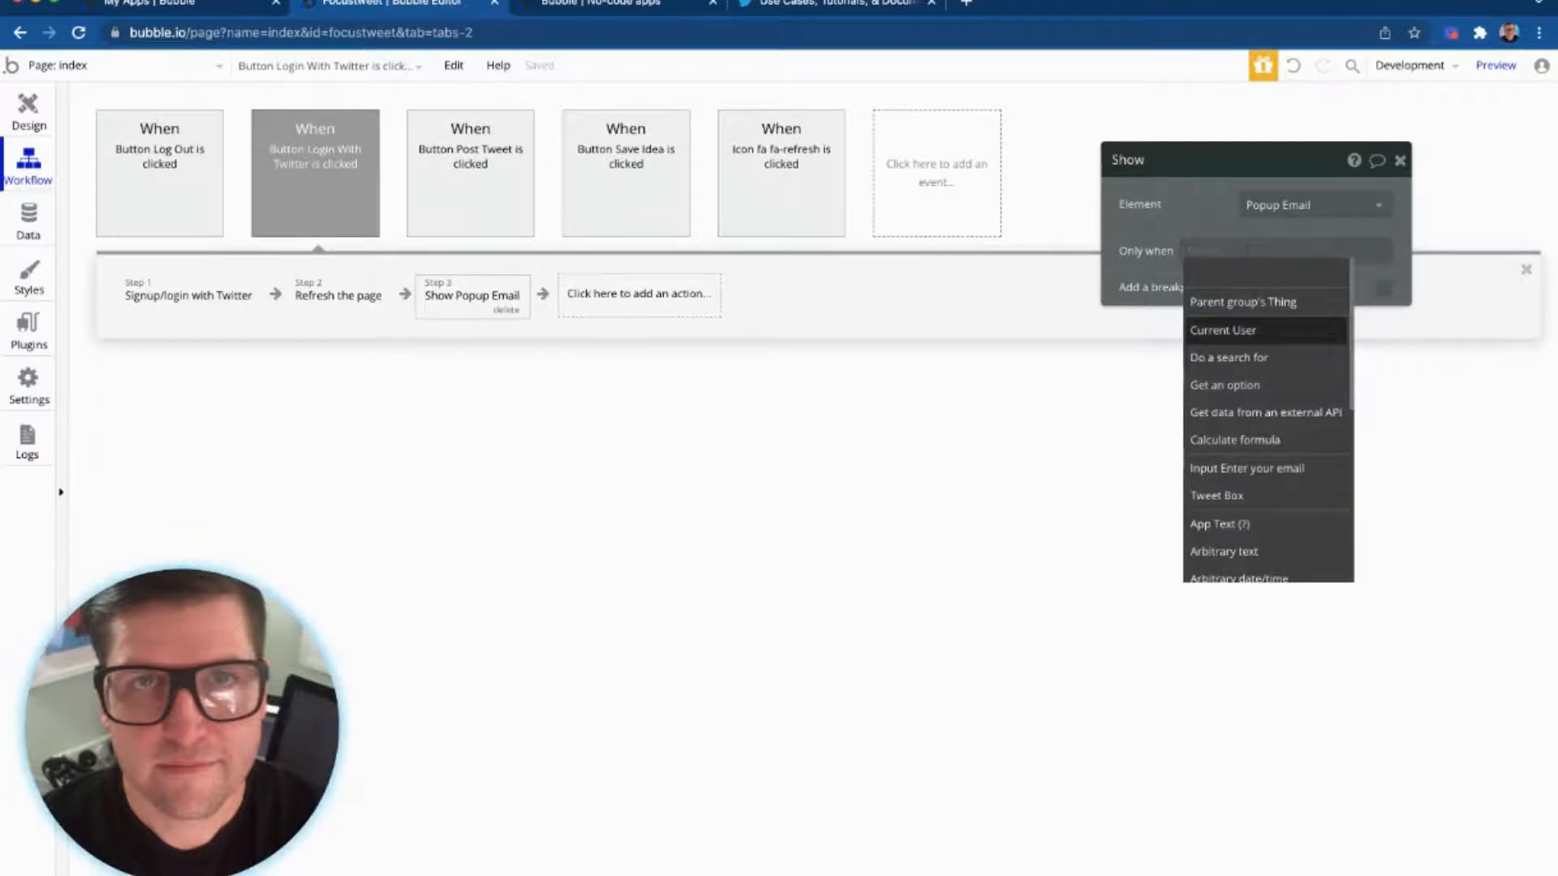
{"action": "left_click", "coordinate": [1223, 331]}
{"action": "left_click", "coordinate": [1276, 273]}
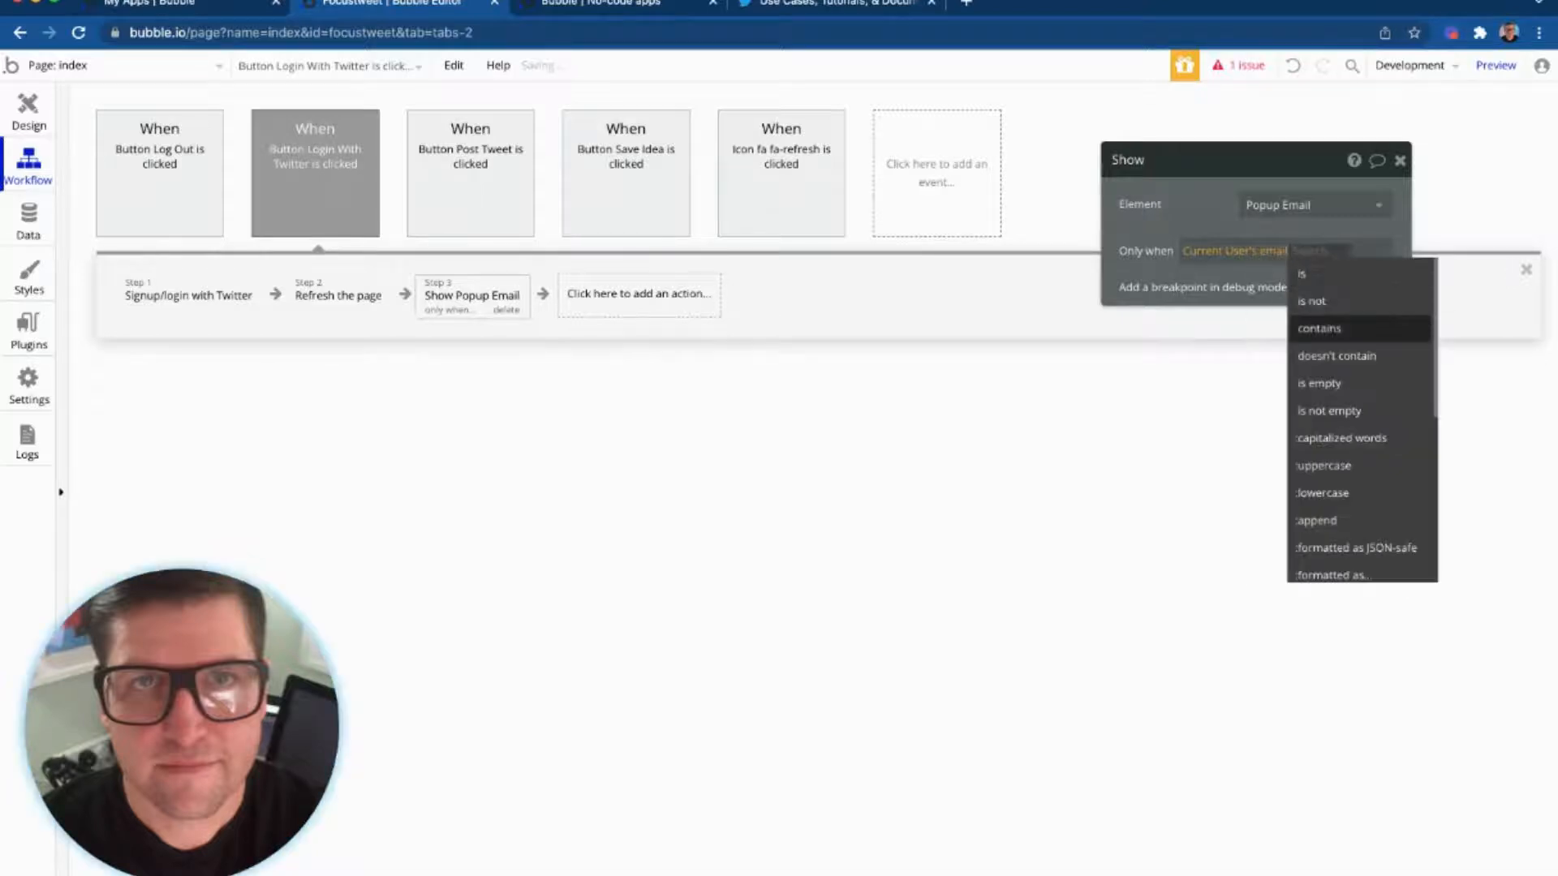
{"action": "left_click", "coordinate": [1318, 383]}
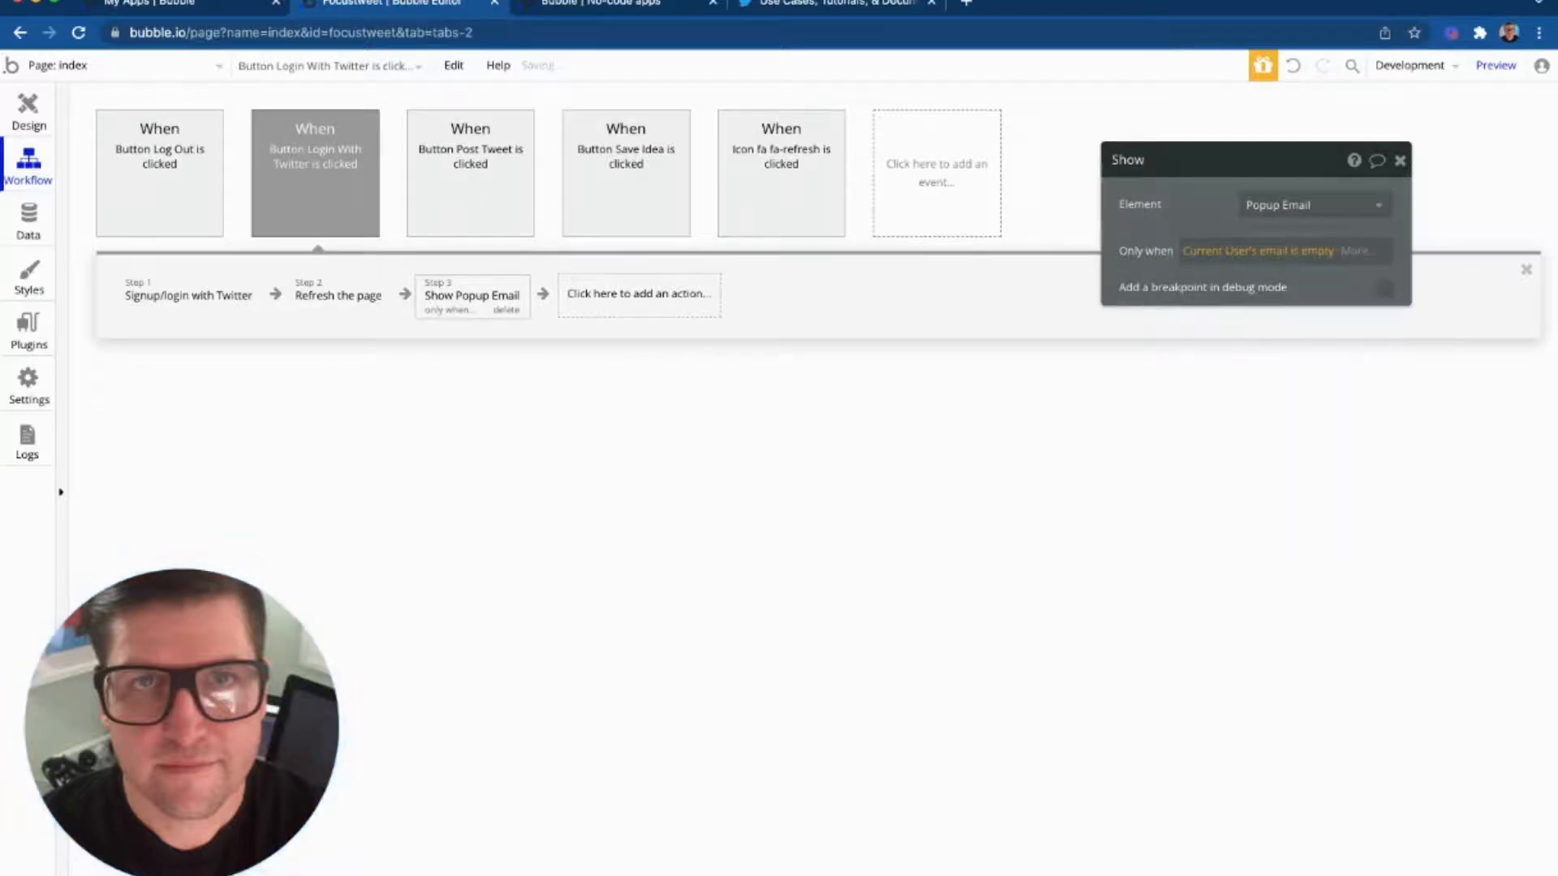
Create a workflow for the popup's email input and add the action Change the email for another user
{"action": "mouse_move", "coordinate": [472, 296]}
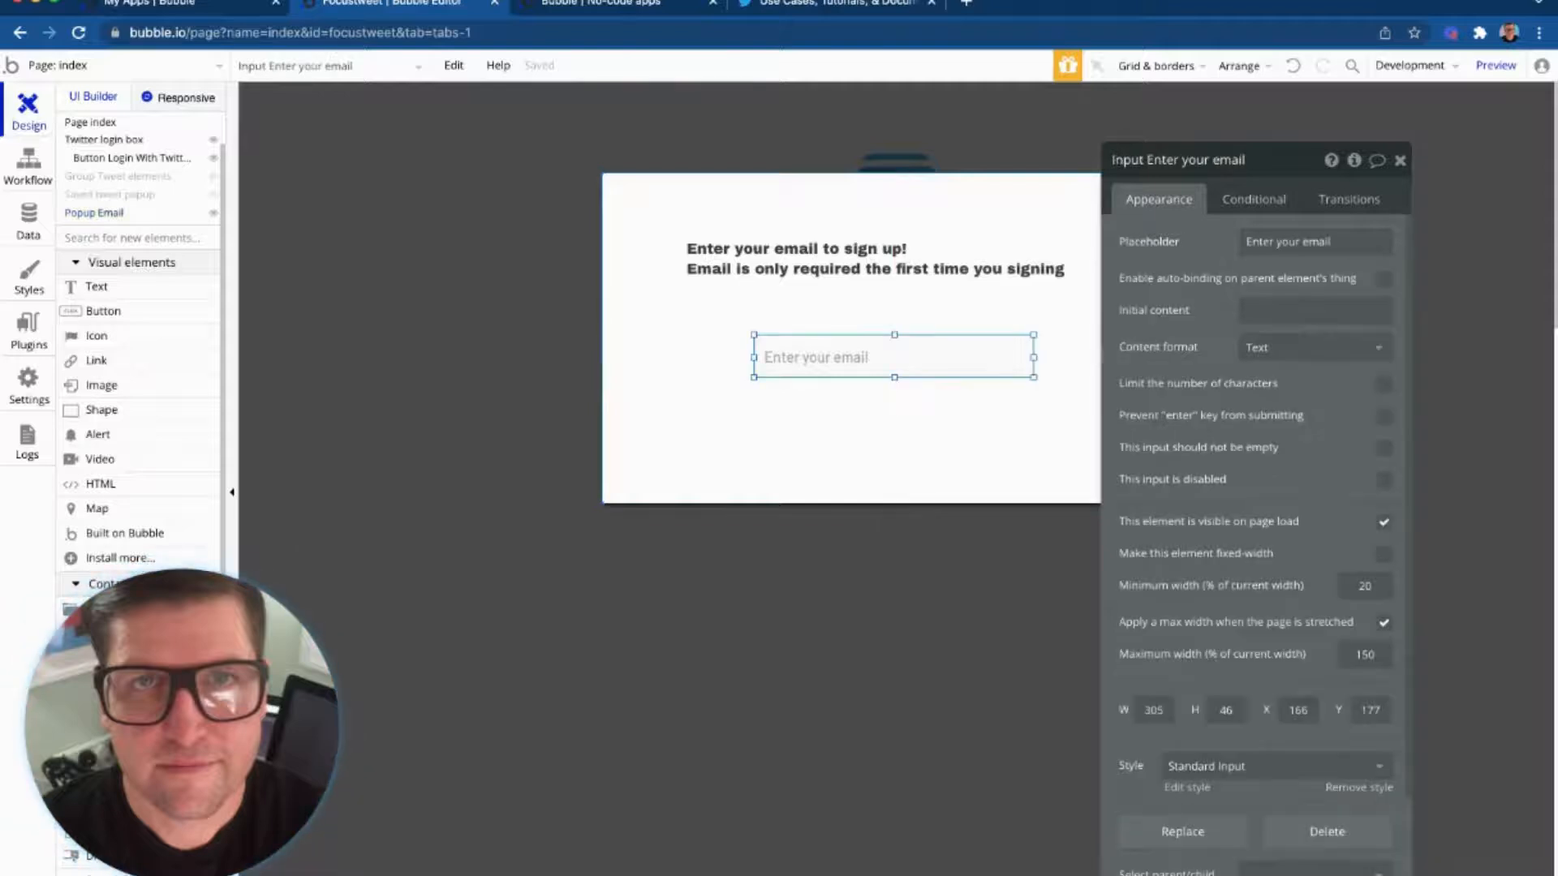
{"action": "right_click", "coordinate": [911, 339]}
{"action": "left_click", "coordinate": [986, 869]}
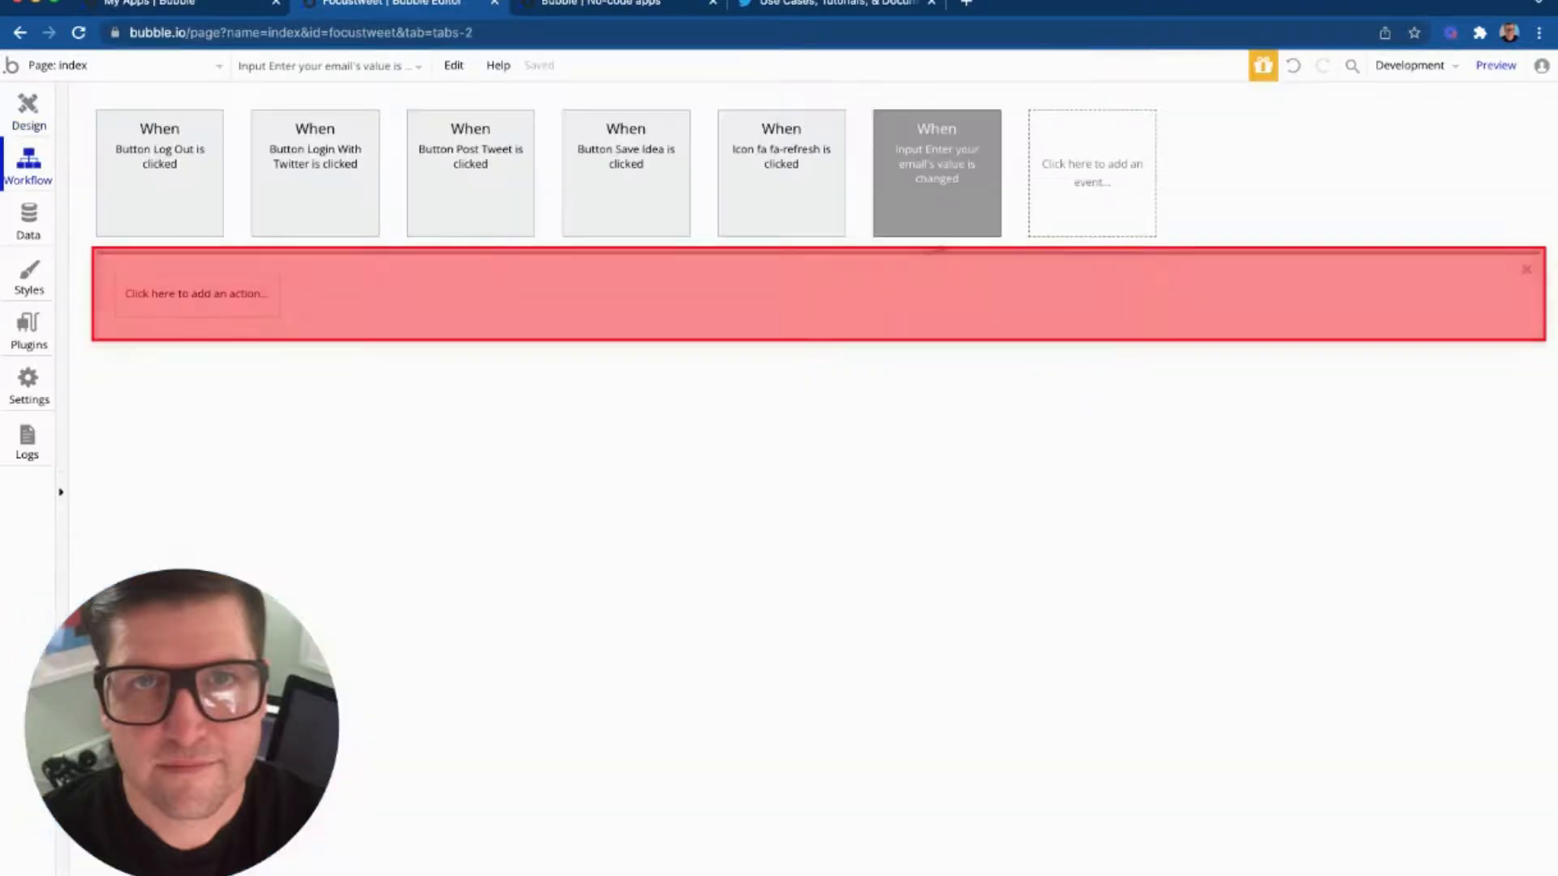
{"action": "left_click", "coordinate": [197, 294]}
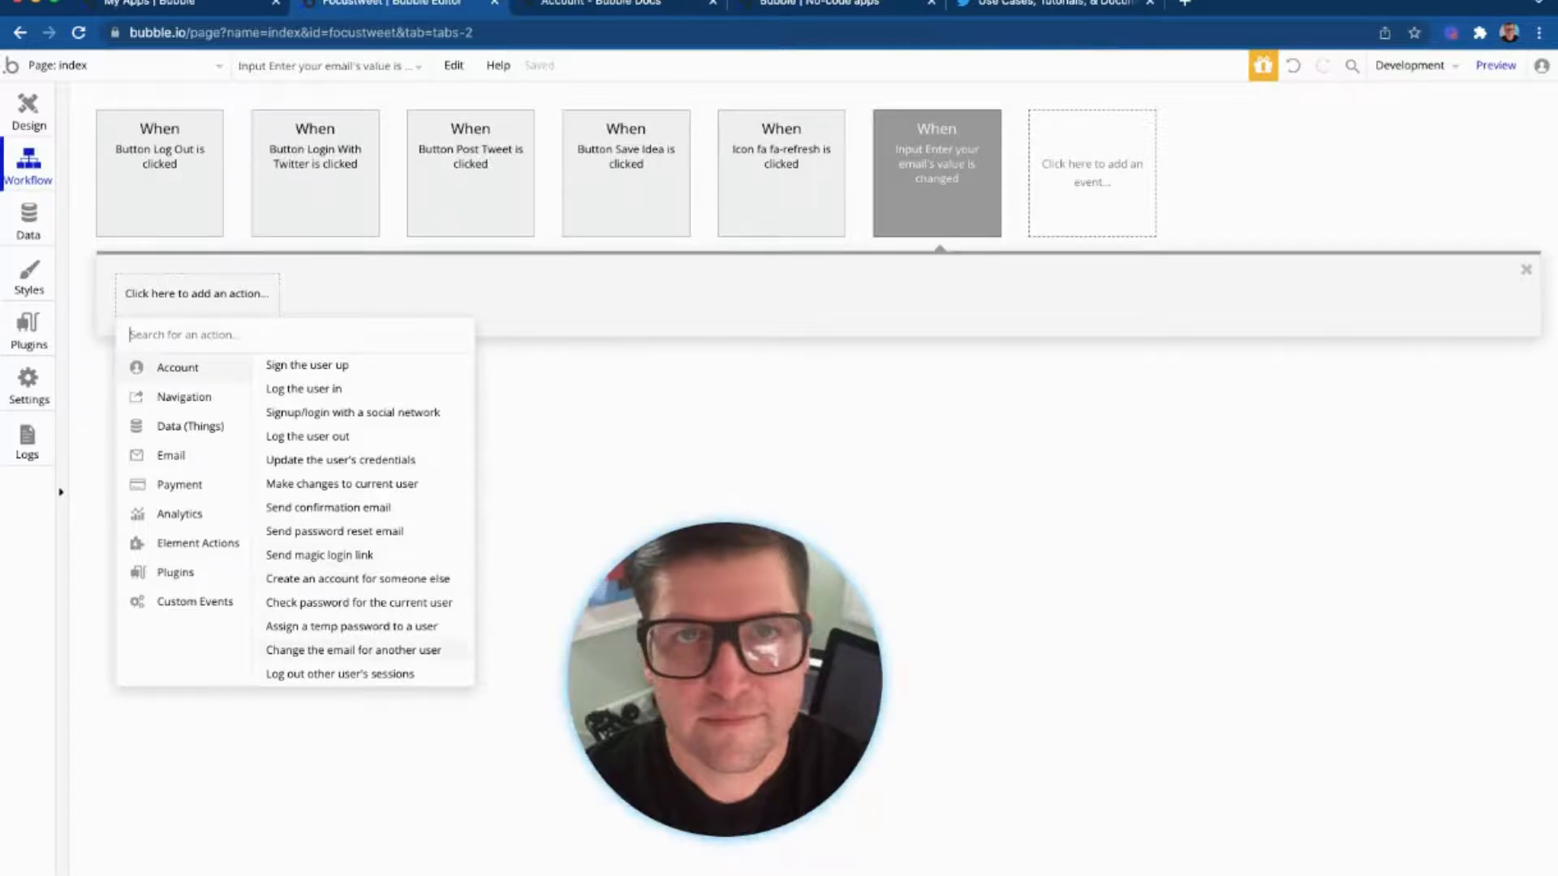
{"action": "left_click", "coordinate": [353, 650]}
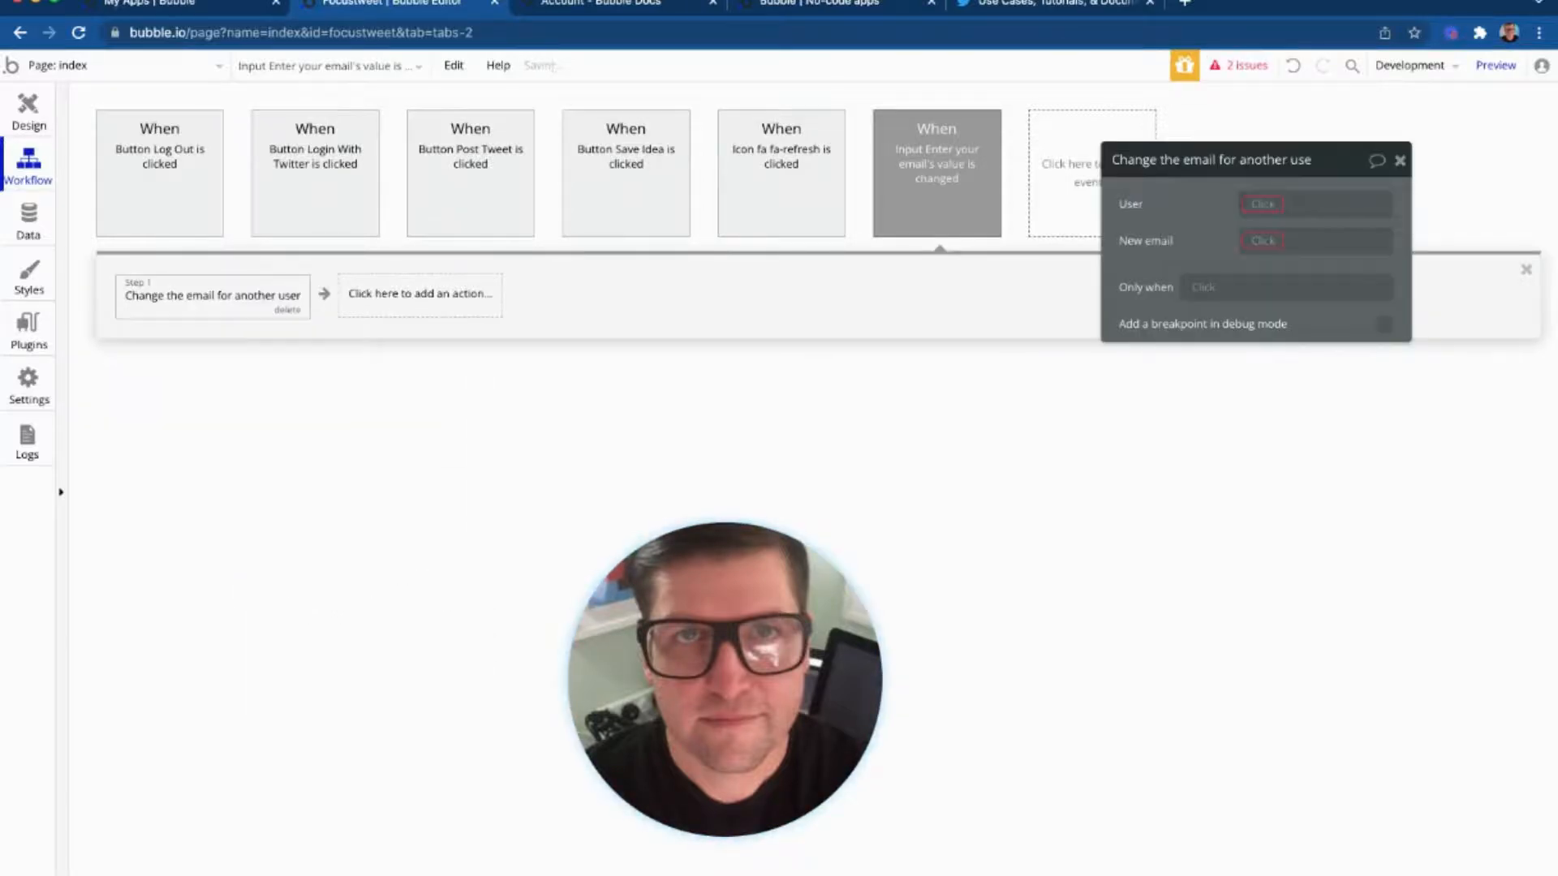
Set the email change action's user to Current User and its new email to This Input's value
{"action": "left_click", "coordinate": [1263, 204]}
{"action": "left_click", "coordinate": [1283, 282]}
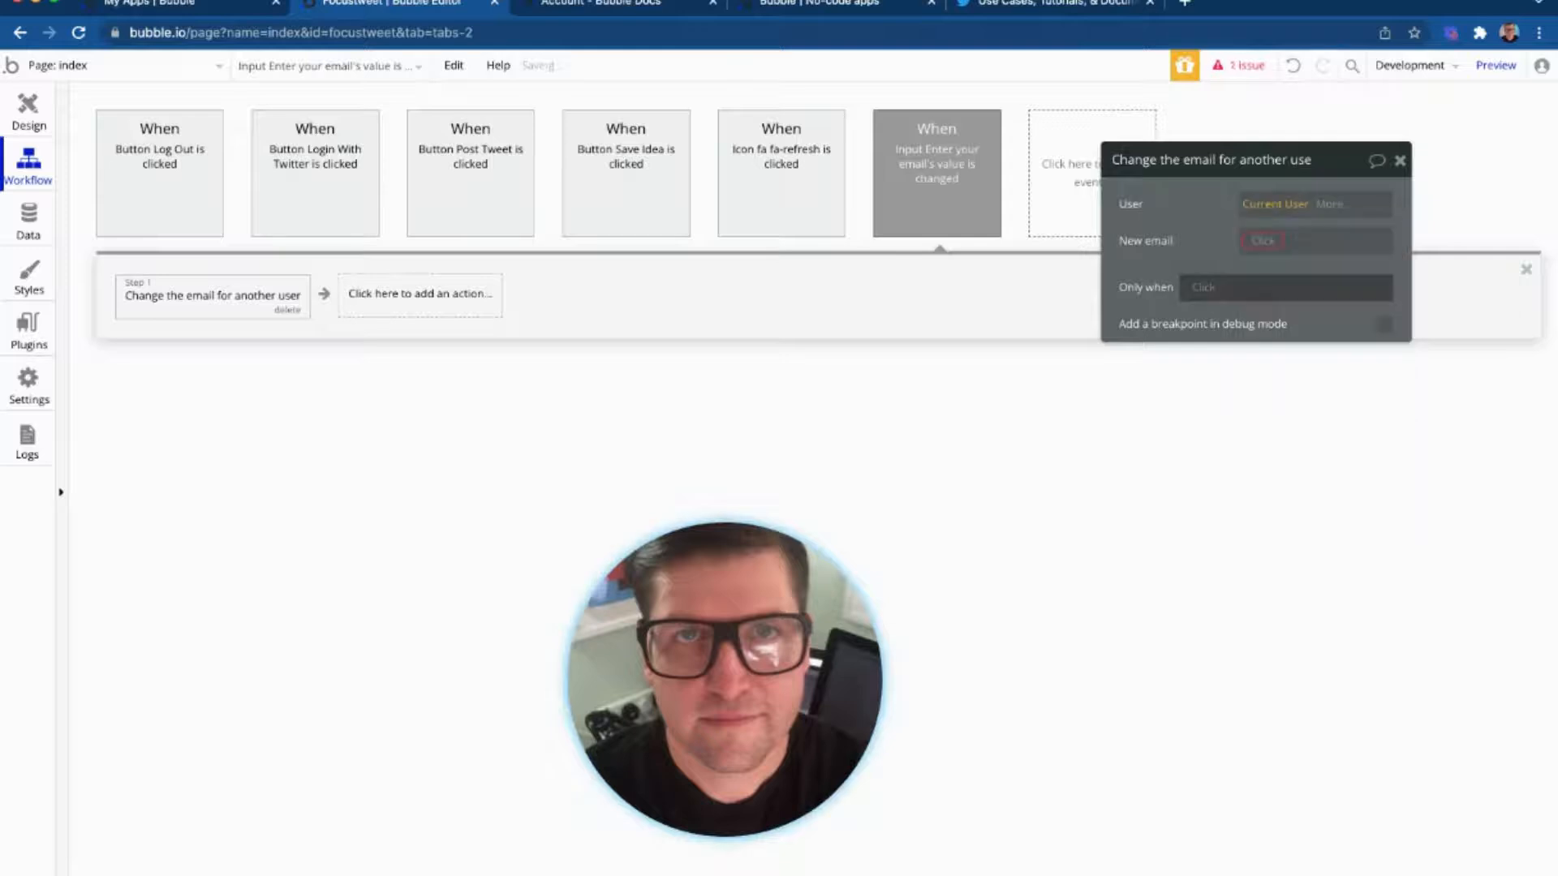
{"action": "left_click", "coordinate": [1263, 241]}
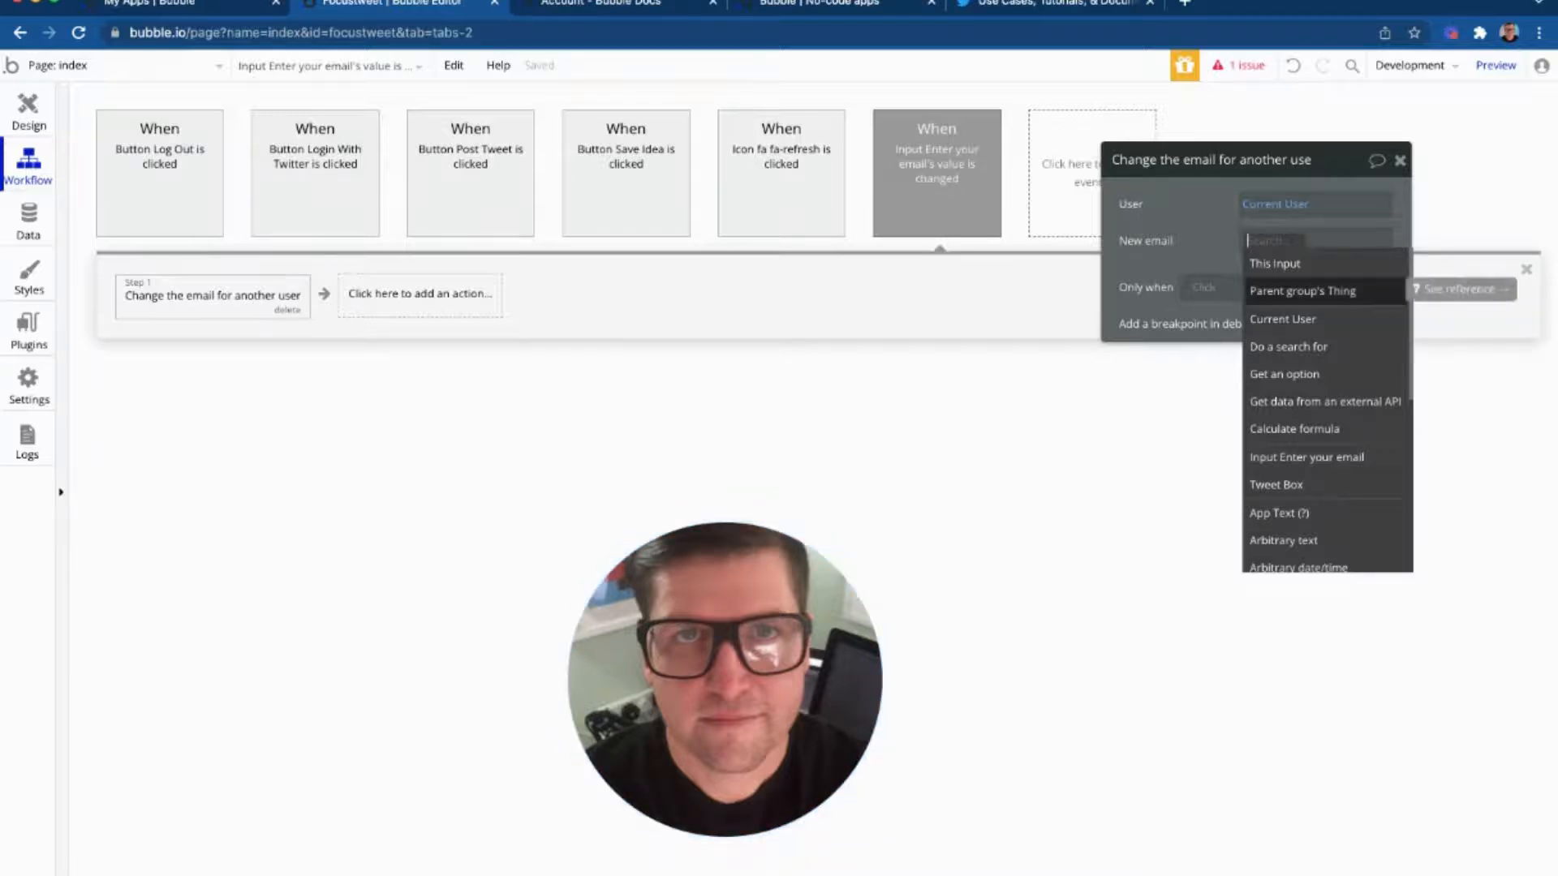
{"action": "left_click", "coordinate": [1339, 263]}
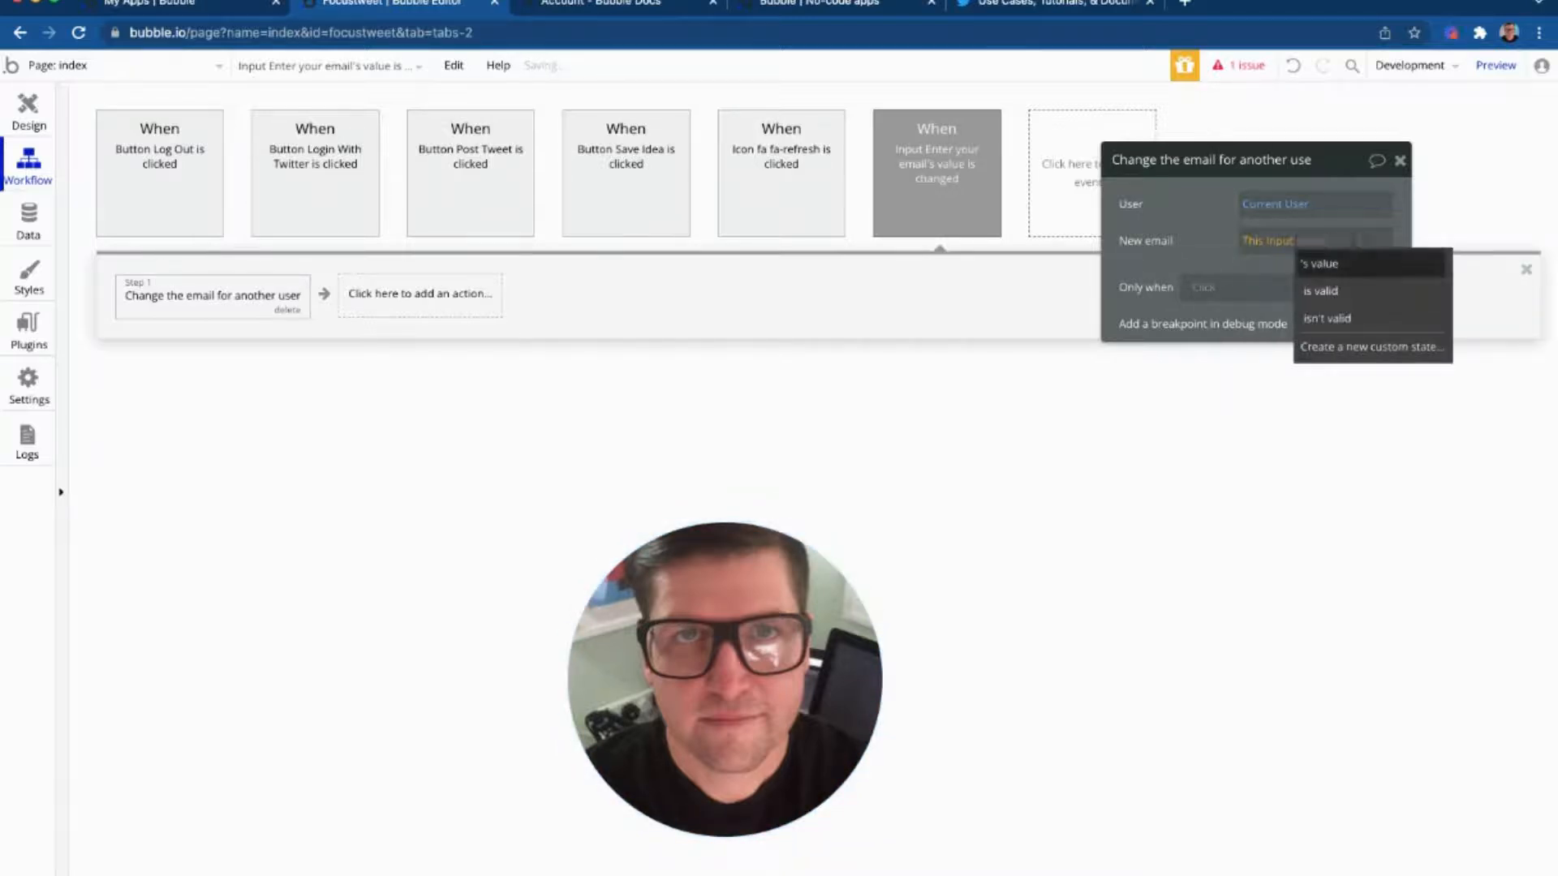
{"action": "left_click", "coordinate": [1339, 264]}
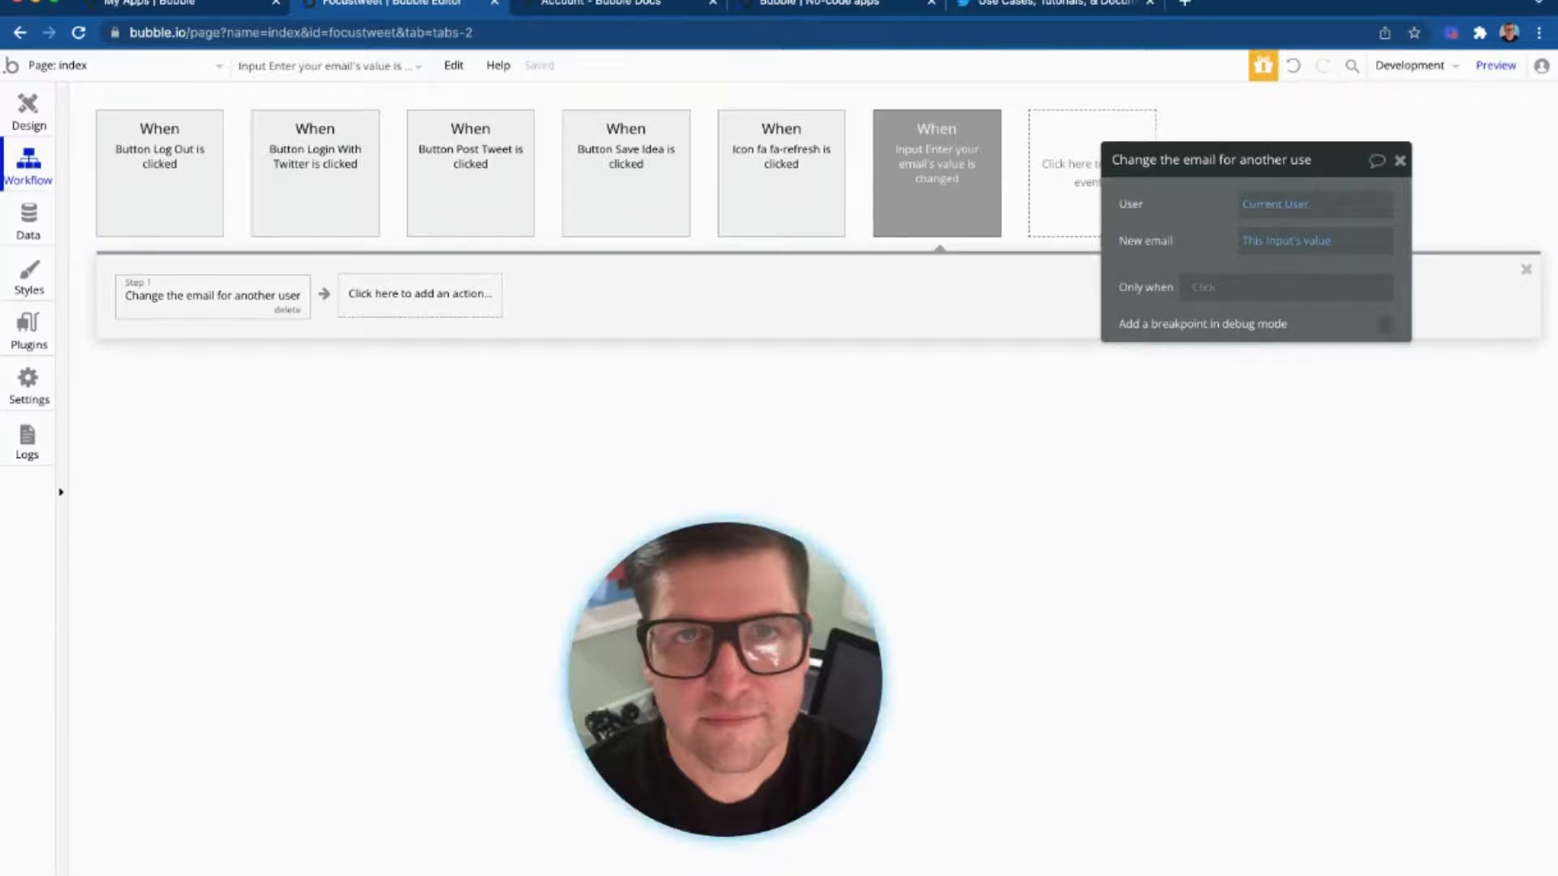
Add an action hiding Popup Email after the email change, followed by a Refresh the page action
{"action": "left_click", "coordinate": [419, 293]}
{"action": "mouse_move", "coordinate": [425, 542]}
{"action": "left_click", "coordinate": [599, 383]}
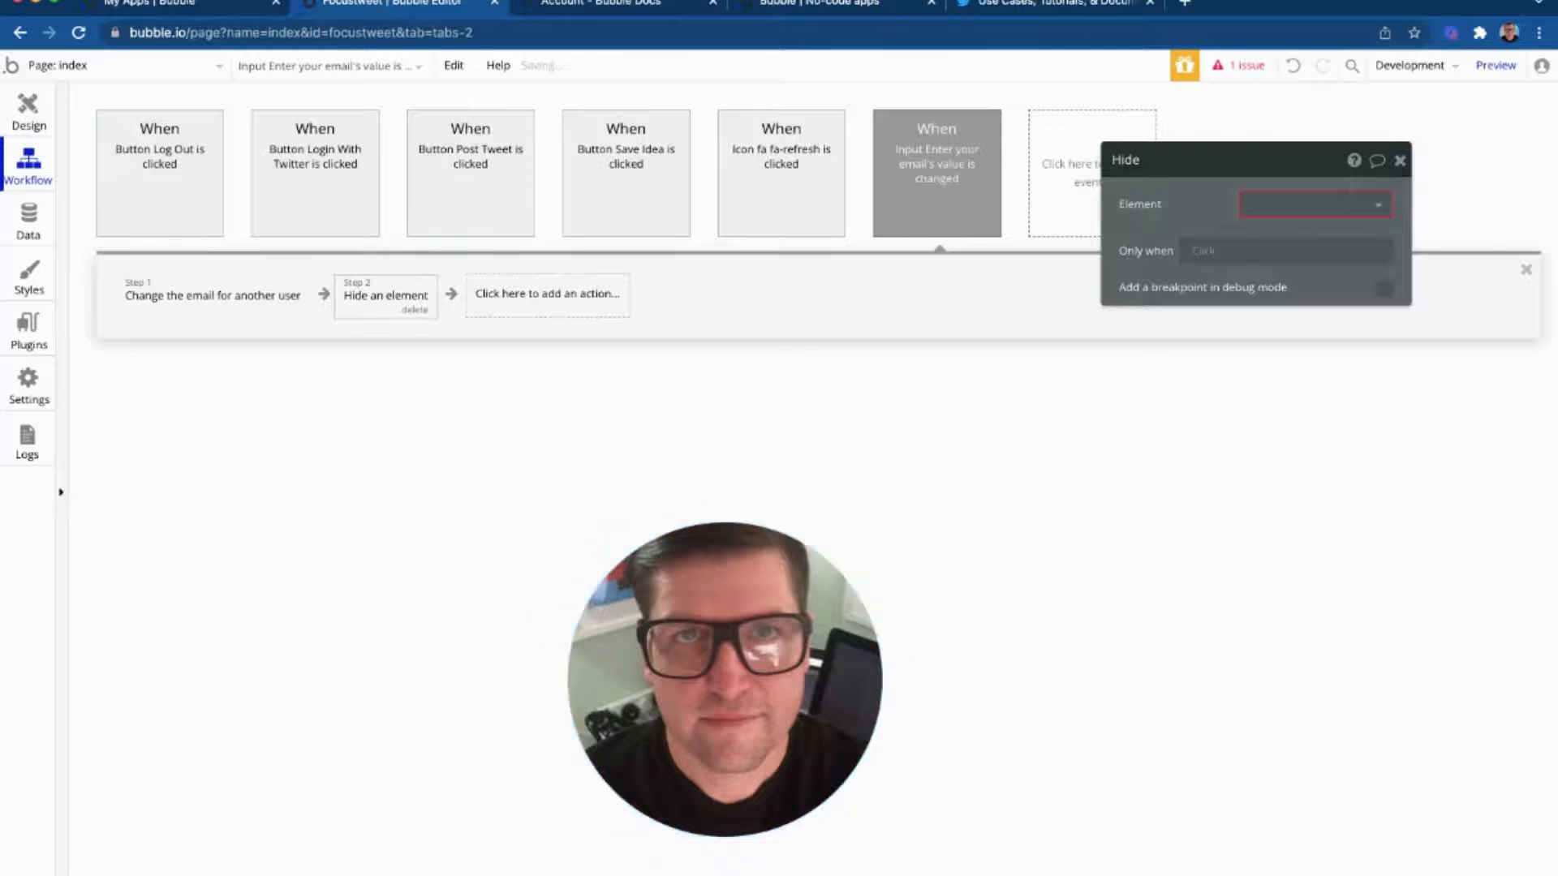
{"action": "left_click", "coordinate": [1315, 204]}
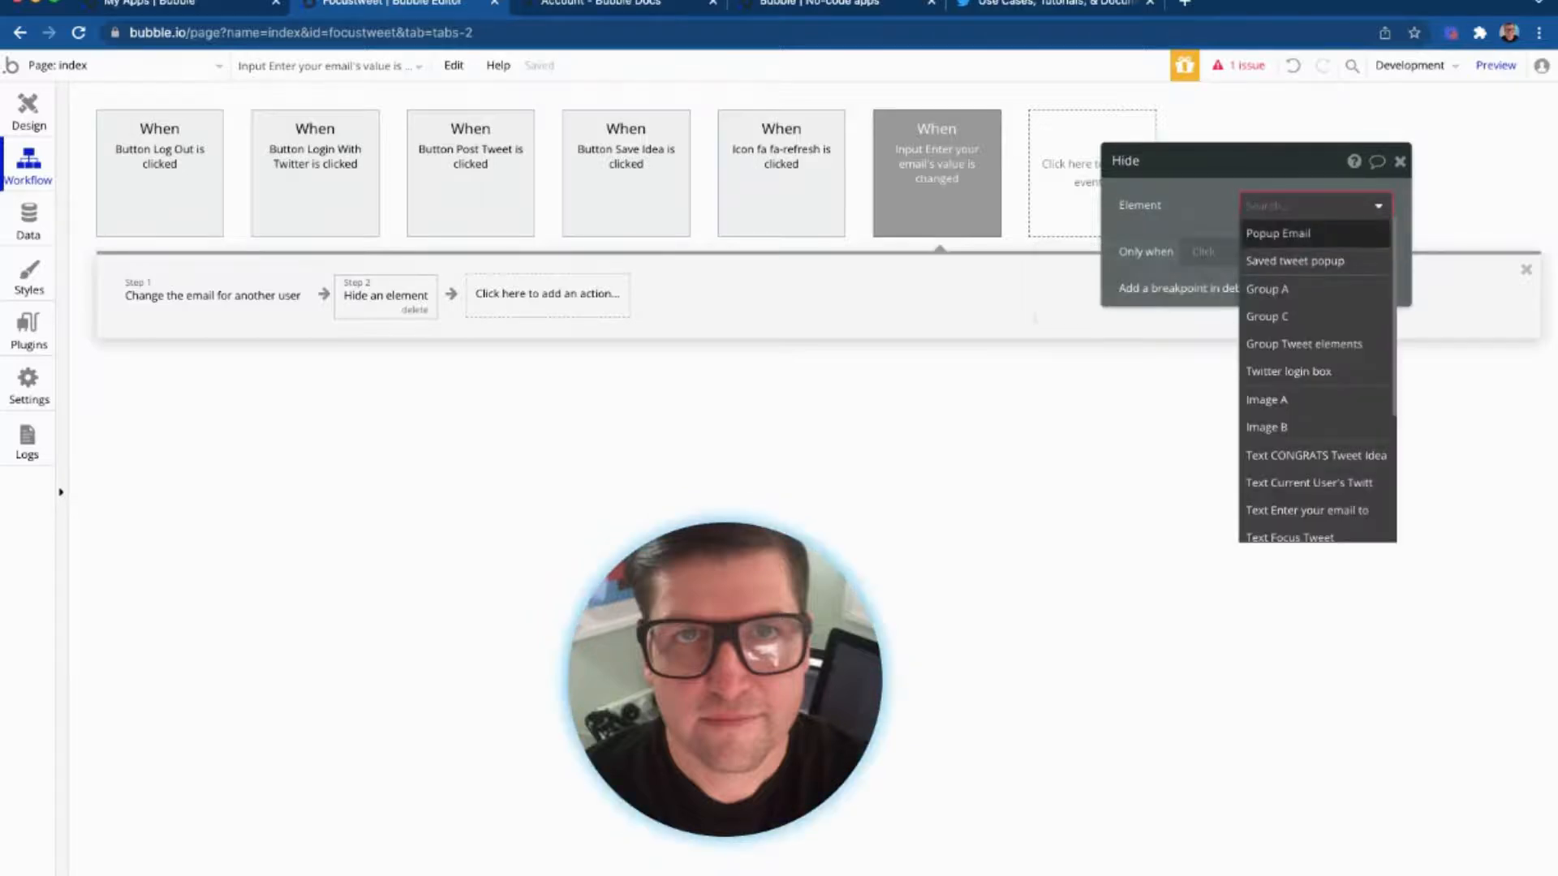
{"action": "left_click", "coordinate": [1278, 234]}
{"action": "left_click", "coordinate": [553, 294]}
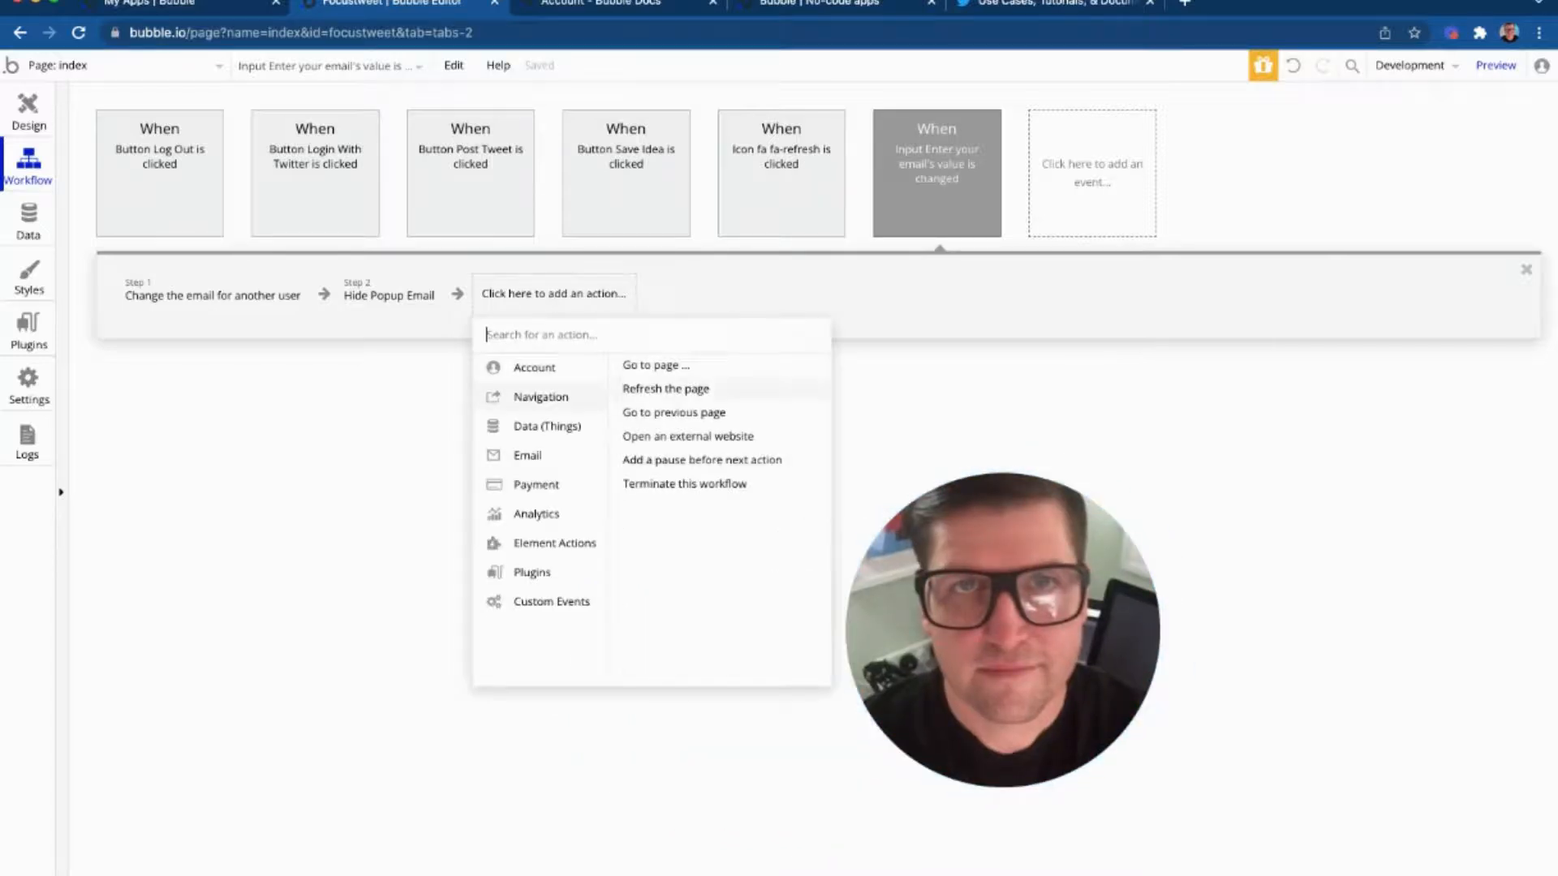
{"action": "left_click", "coordinate": [665, 389]}
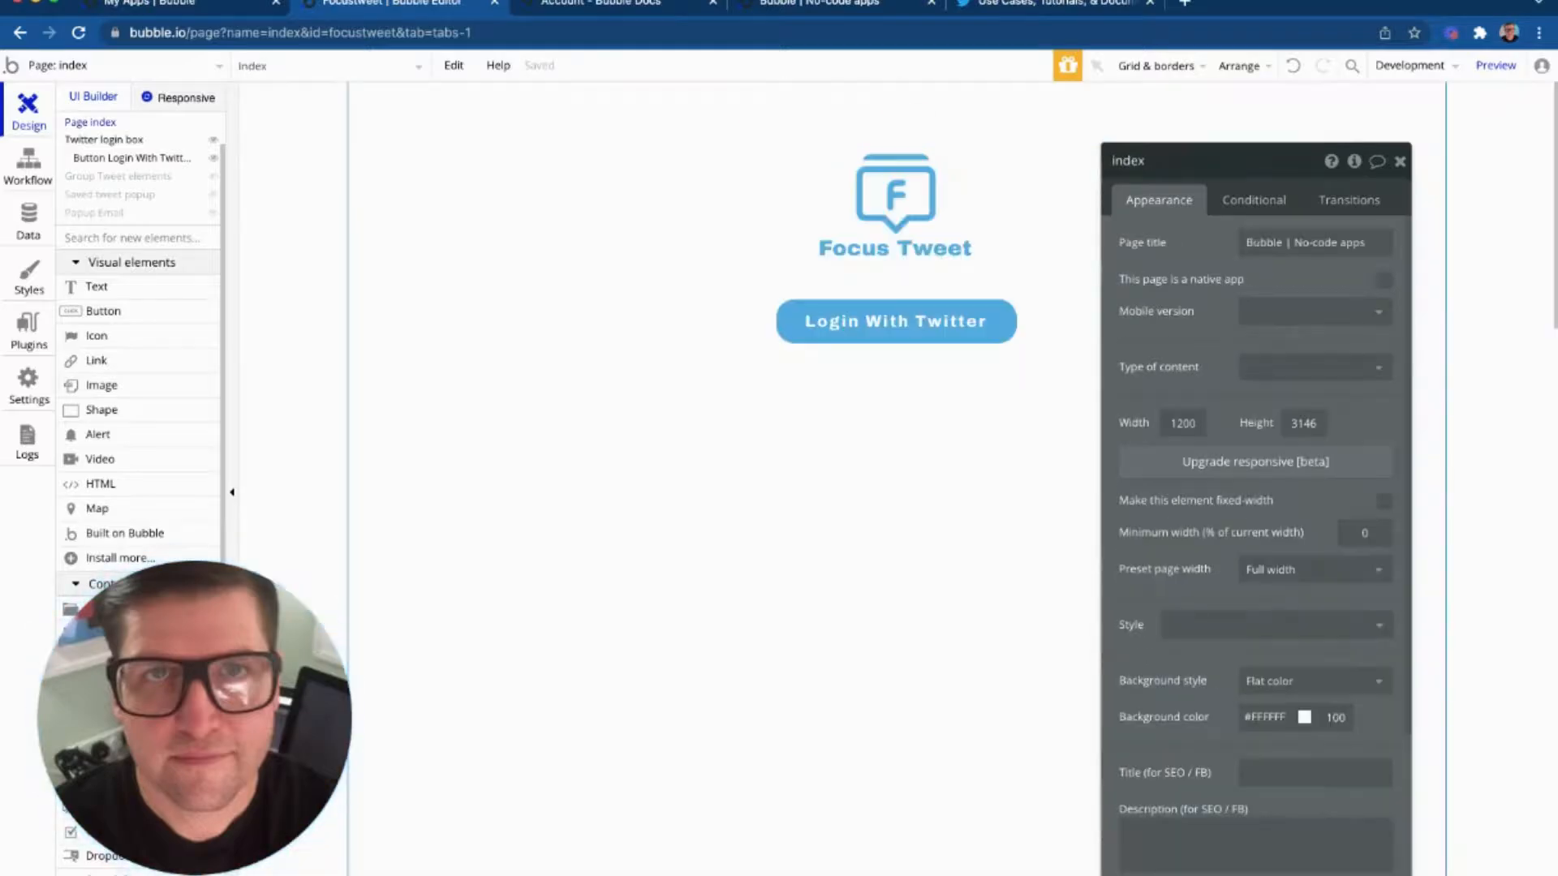
Close the index page's properties and launch a preview of the app
{"action": "left_click", "coordinate": [1400, 162]}
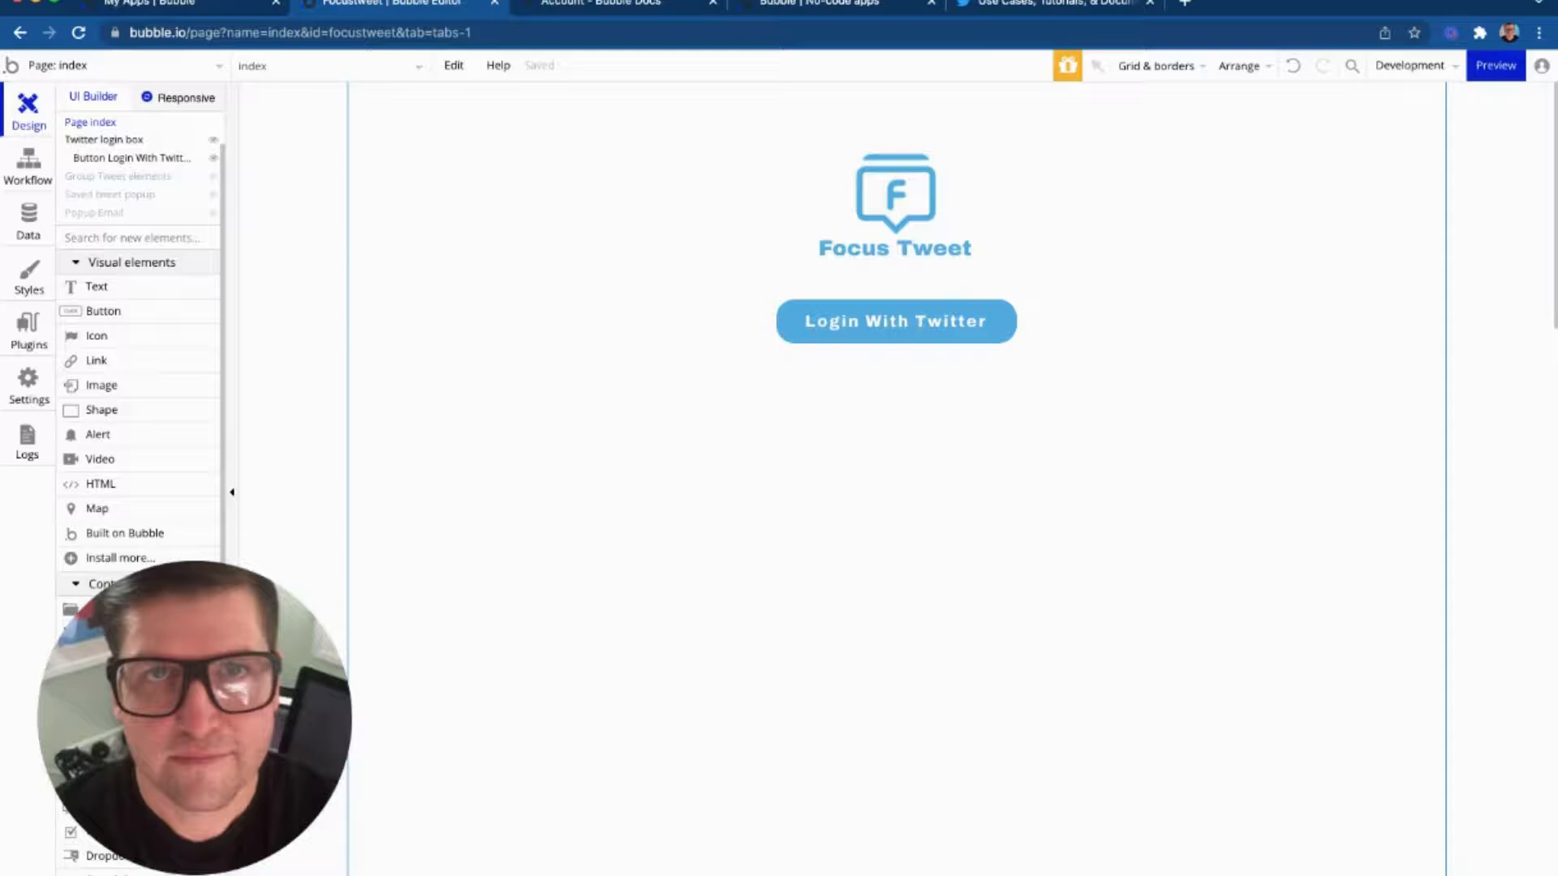
{"action": "mouse_move", "coordinate": [1495, 65]}
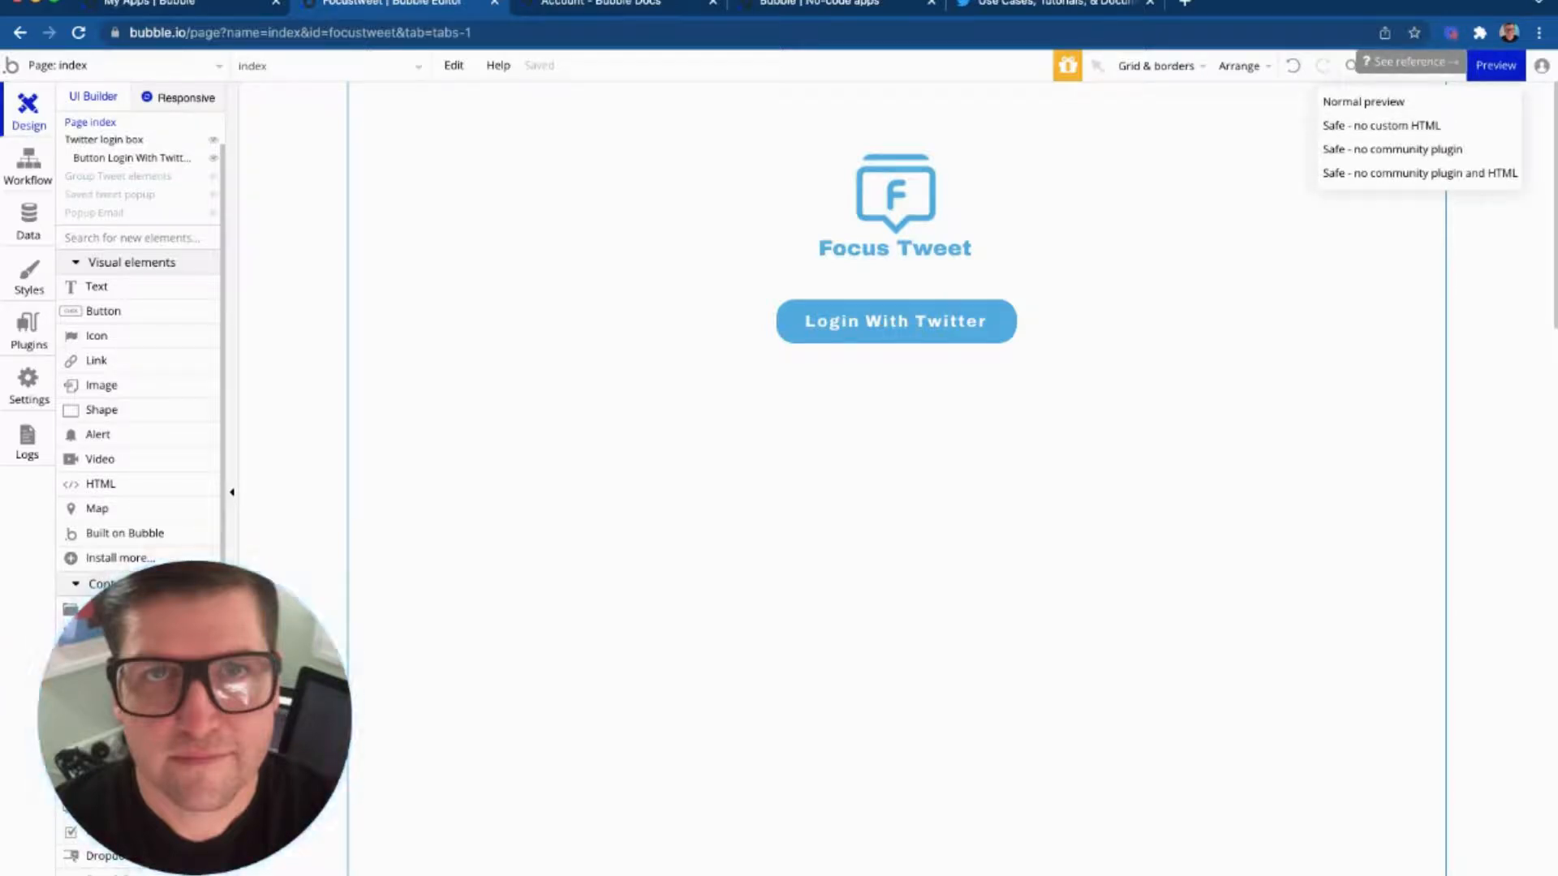
{"action": "left_click", "coordinate": [1496, 65]}
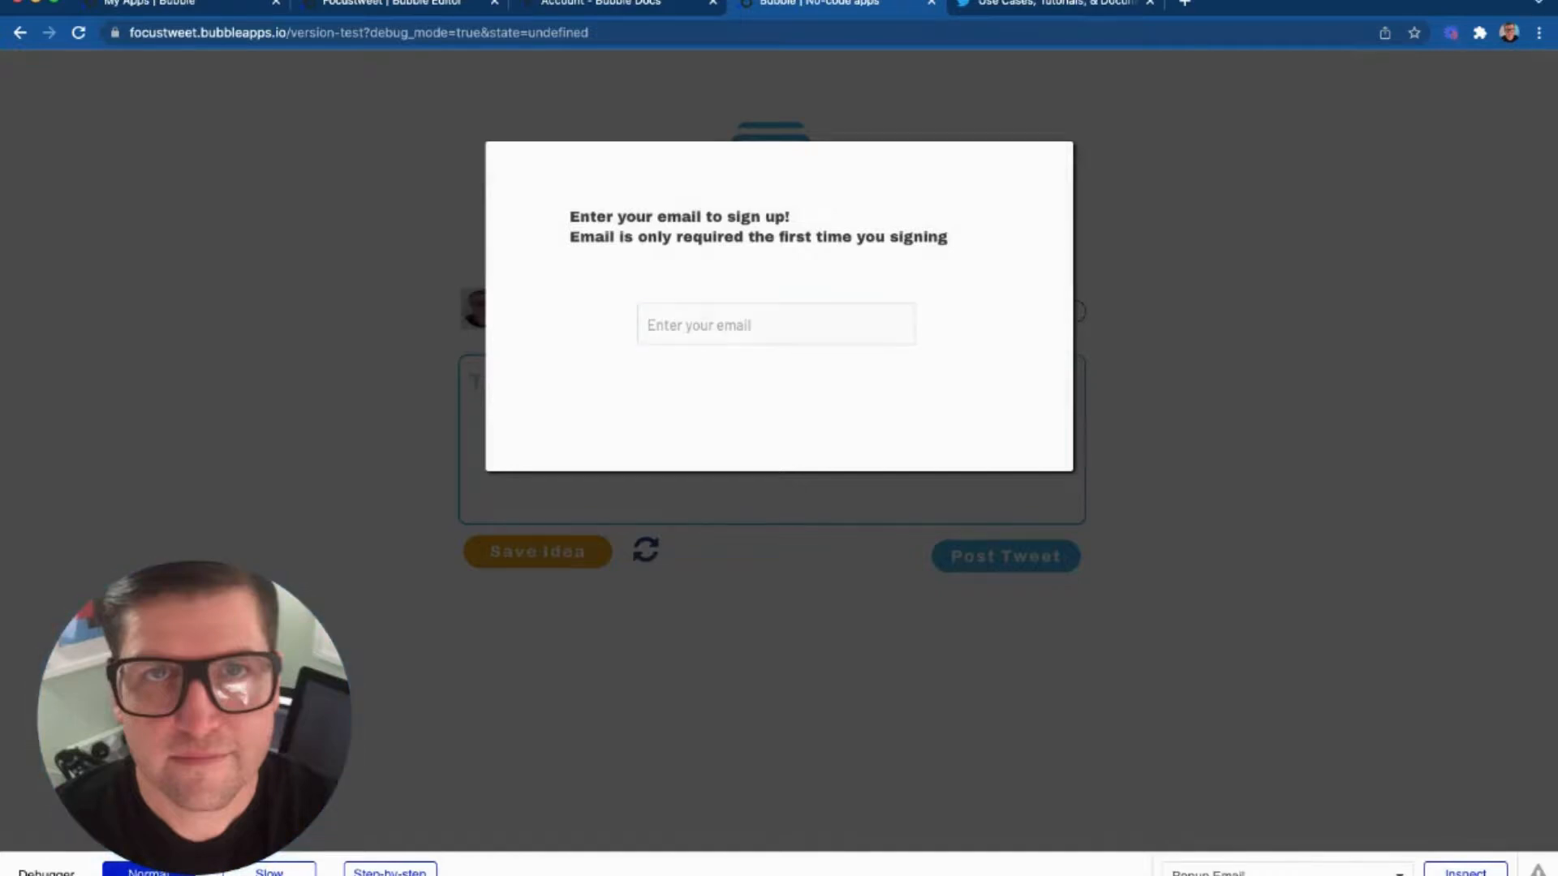
Fill in a test email address in the sign-up popup and submit it
{"action": "left_click", "coordinate": [776, 324]}
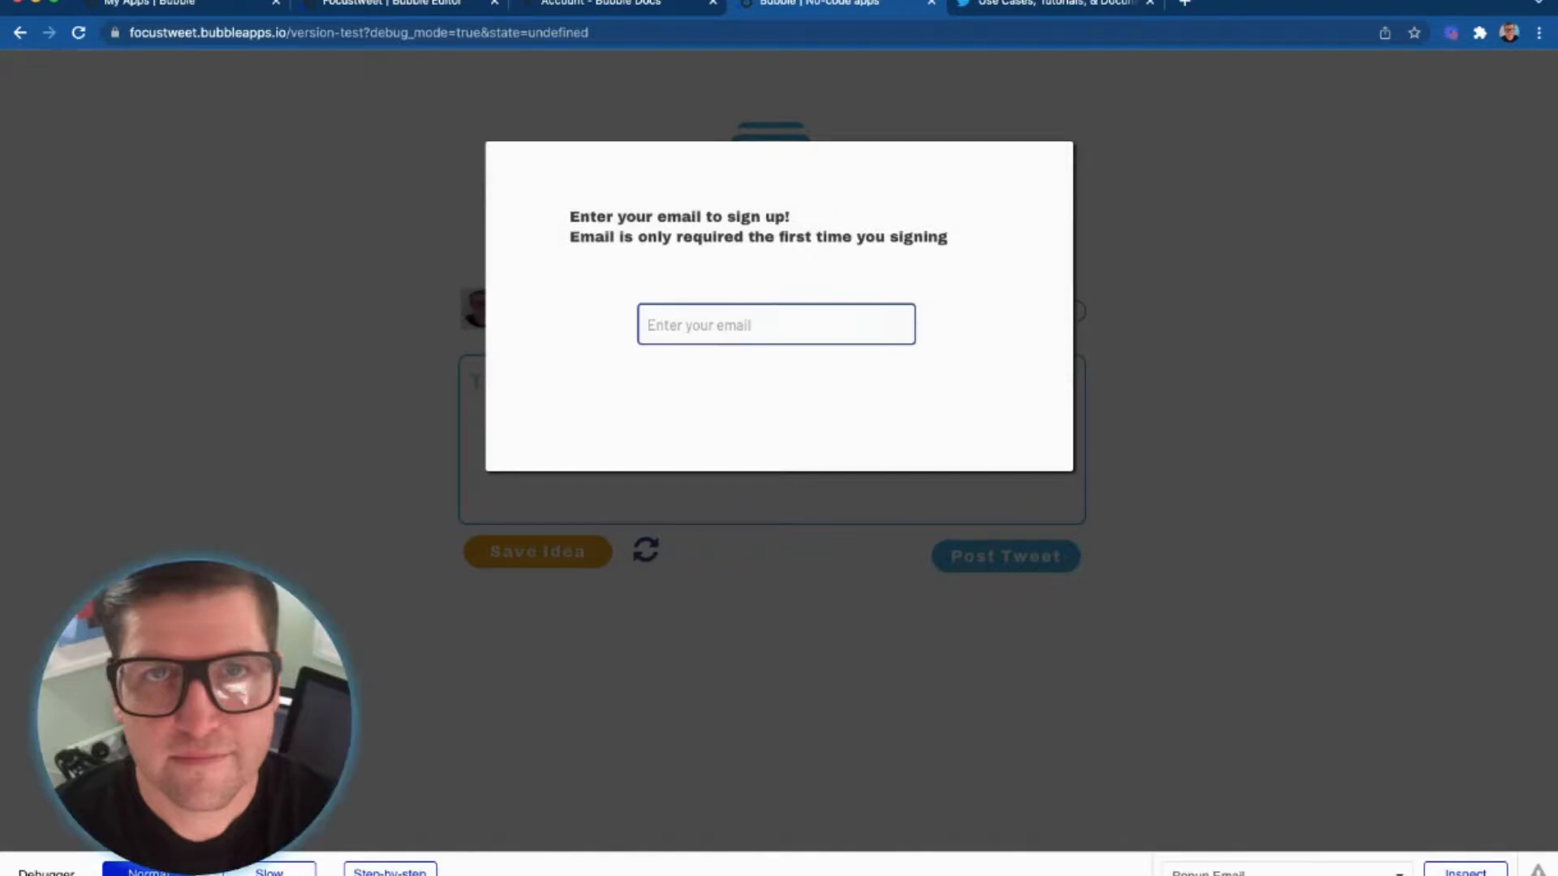
{"action": "type", "text": "test"}
{"action": "type", "text": "@test.com"}
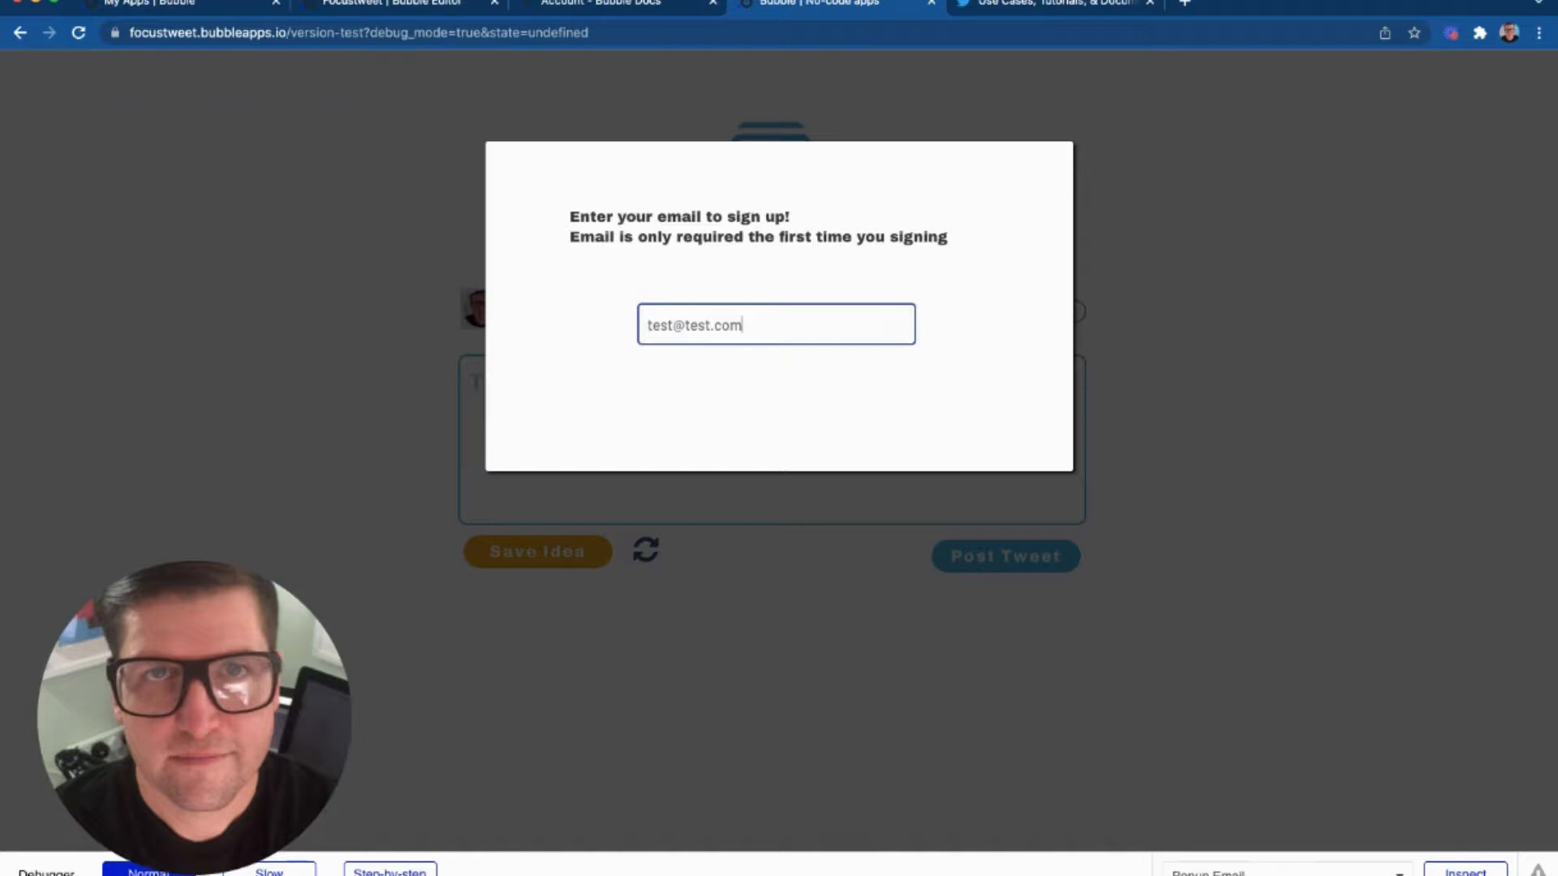
{"action": "key", "text": "Return"}
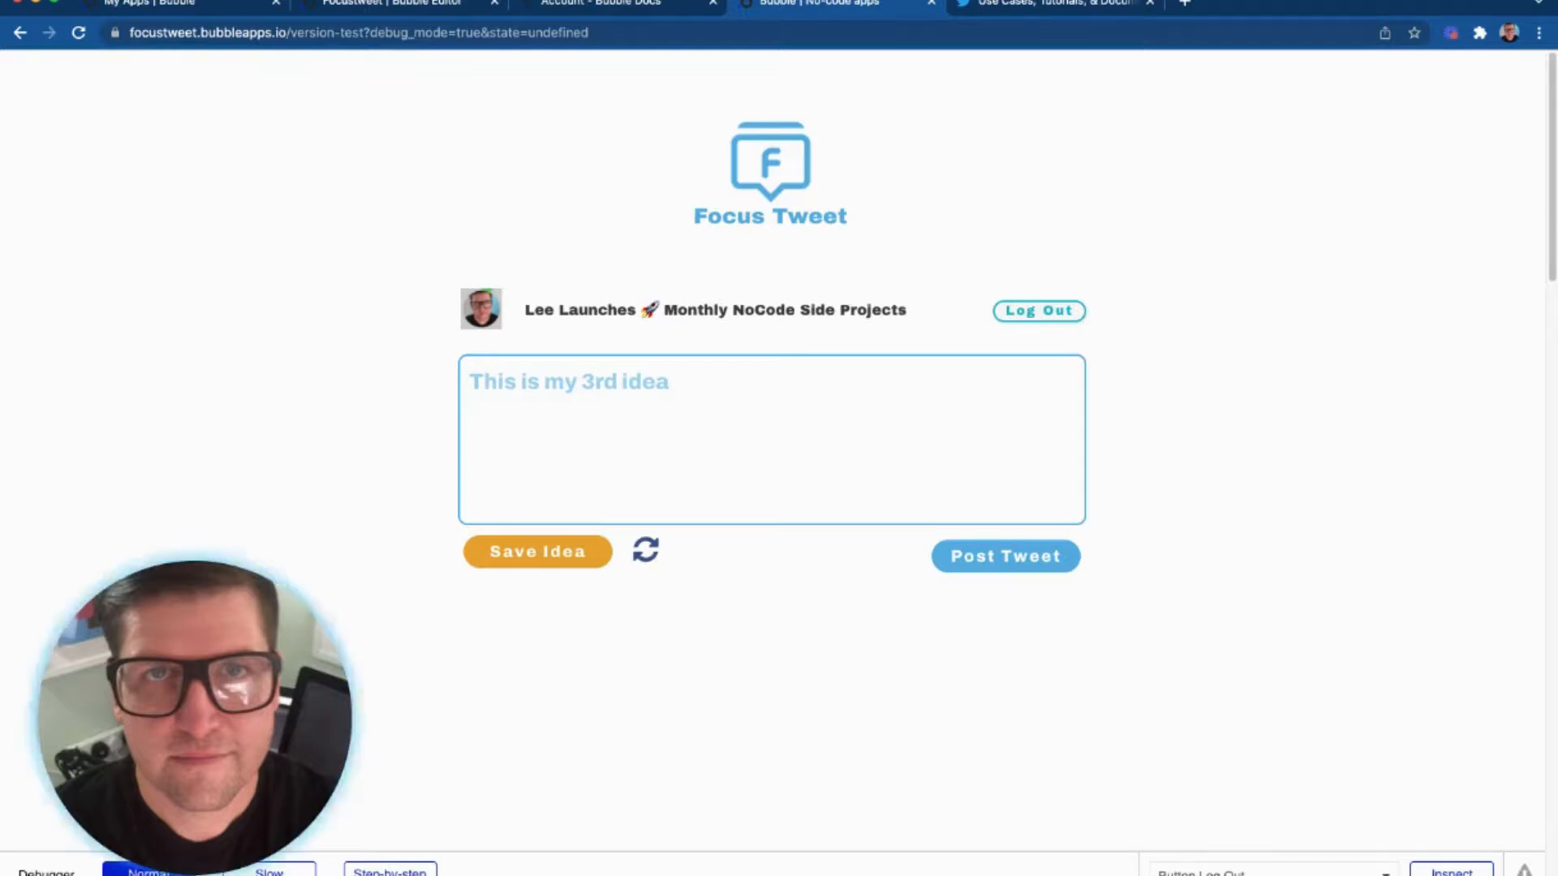
Log out of the previewed app and log in again with Twitter to test the returning-user flow
{"action": "left_click", "coordinate": [1039, 311]}
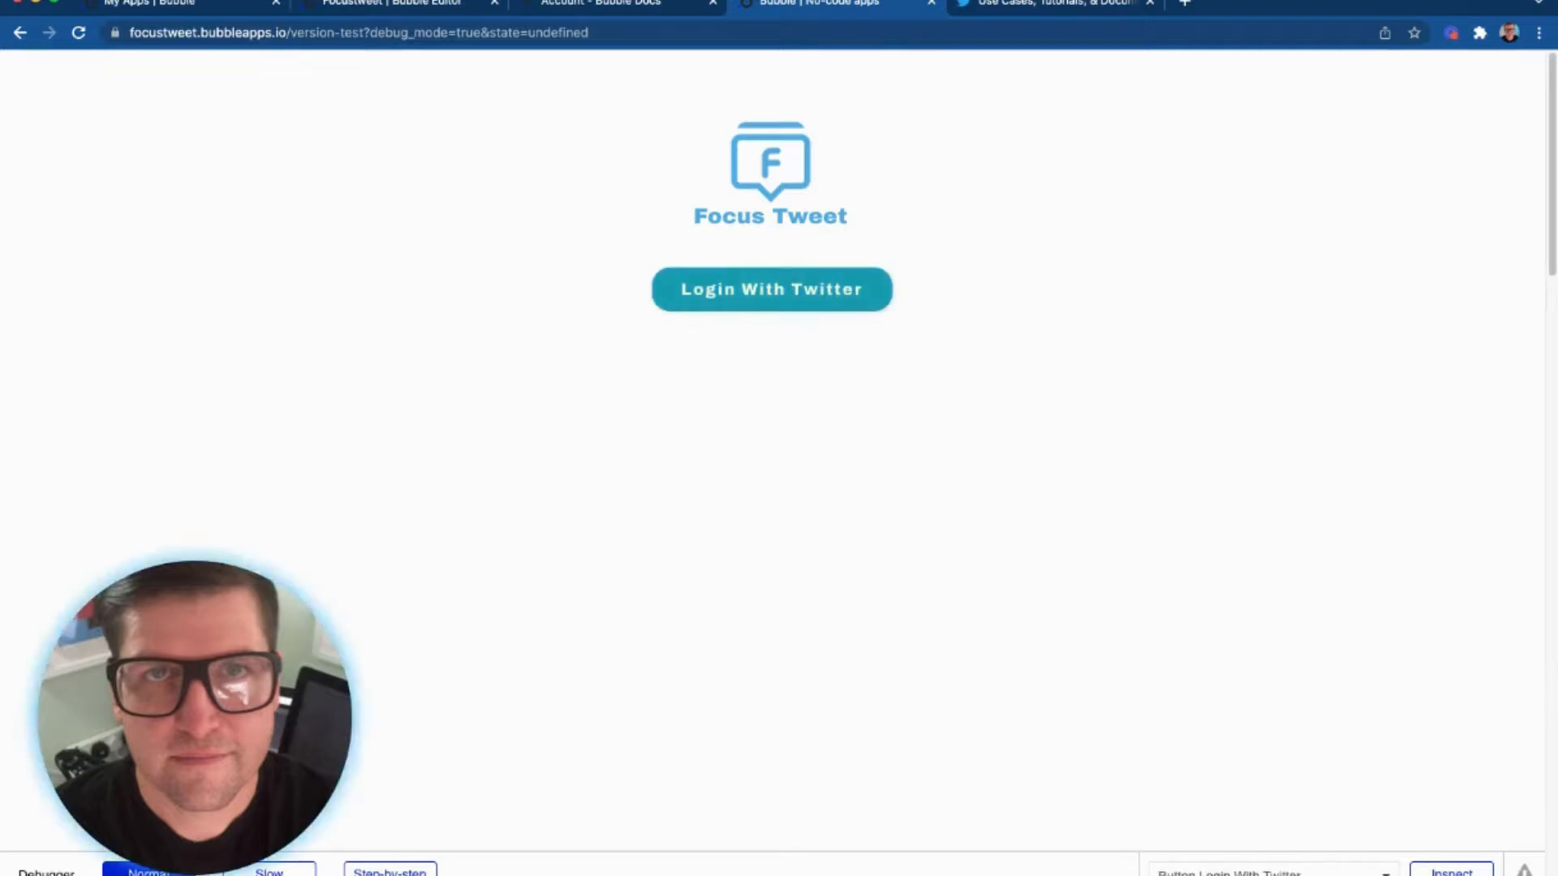
{"action": "left_click", "coordinate": [772, 290]}
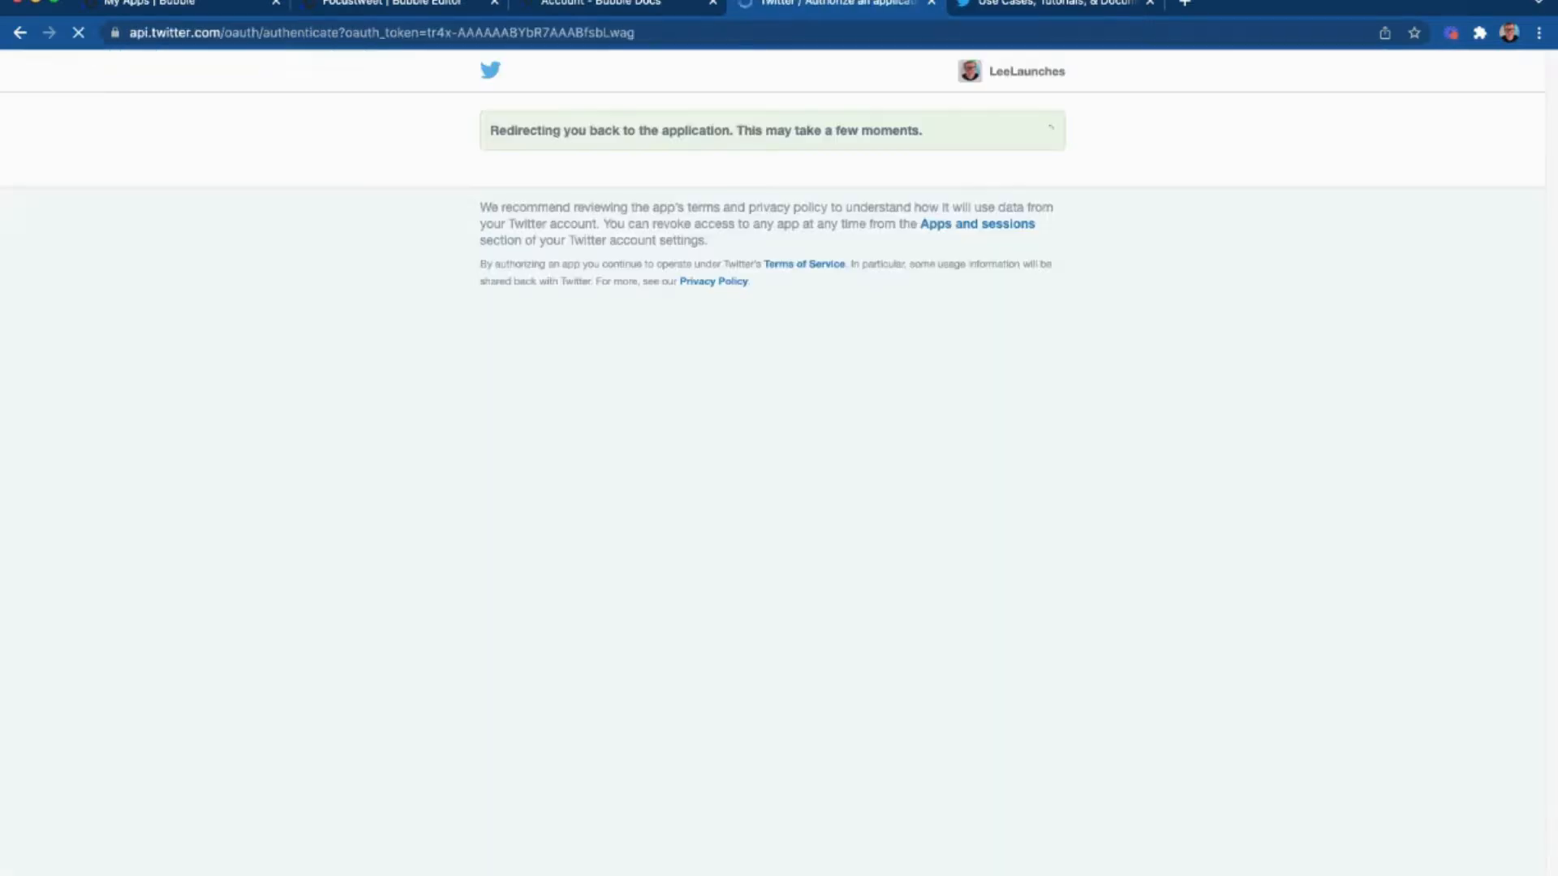